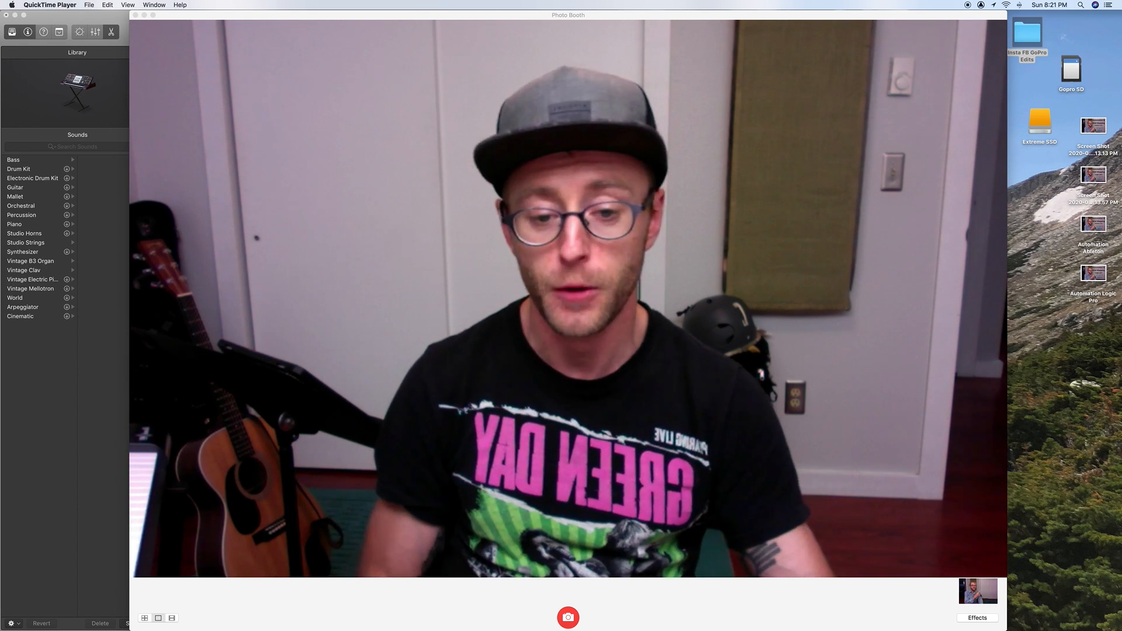
# Step: Shrink the Photo Booth window, switch to Logic Pro X, and play the soloed Arpeggiator and Chord Trigger tracks
pyautogui.moveTo(1006, 630); pyautogui.dragTo(1075, 3)
pyautogui.click(788, 16)
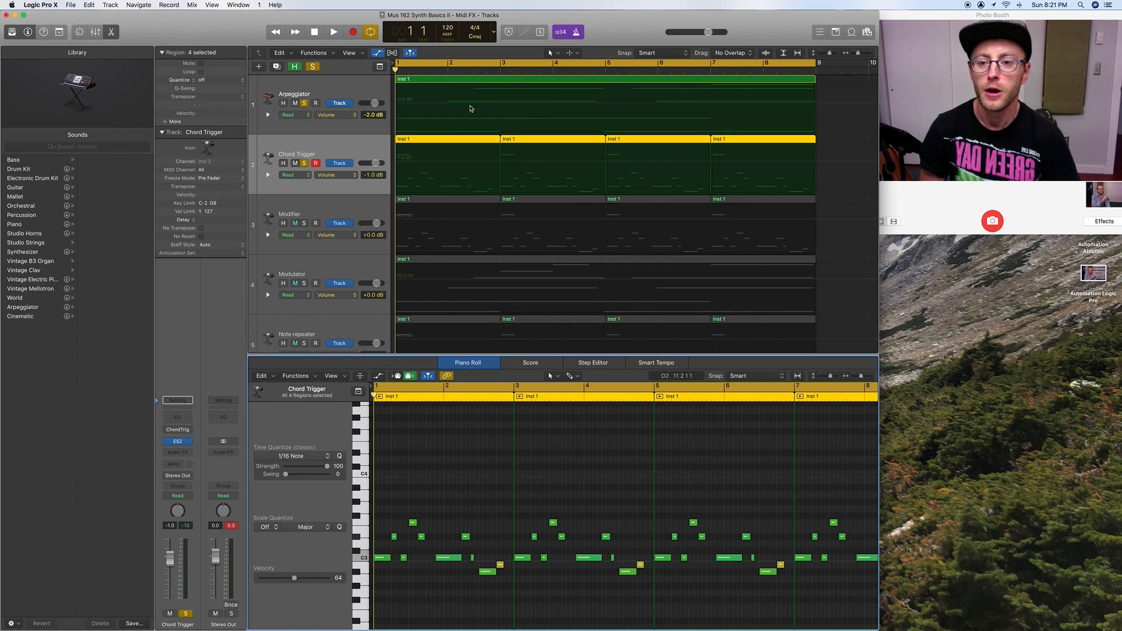
pyautogui.press('space')
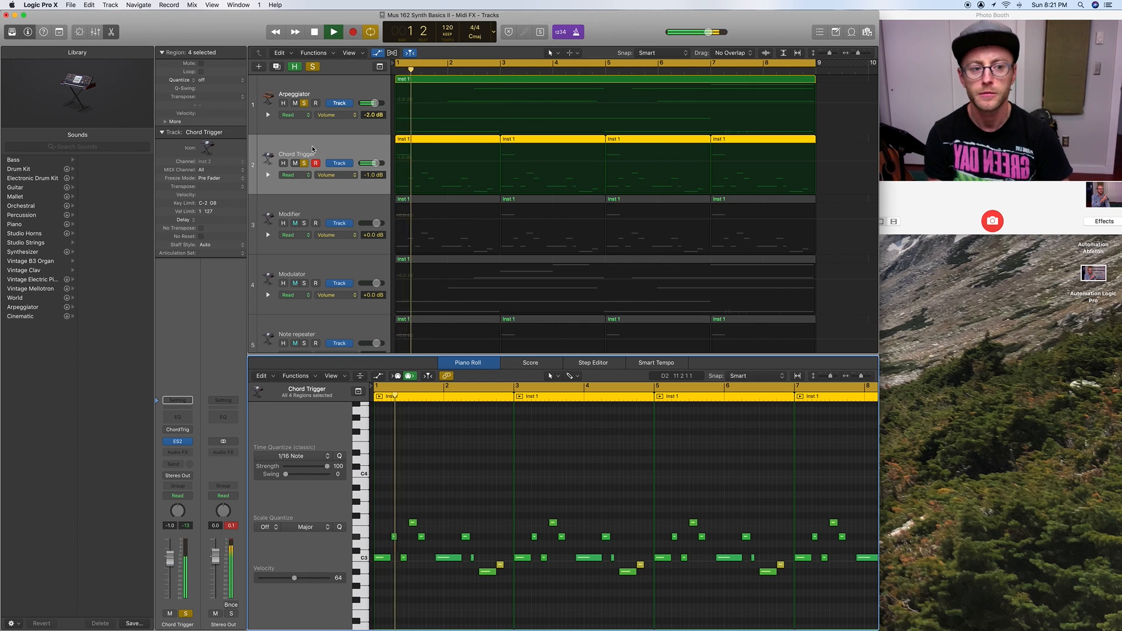
pyautogui.press('space')
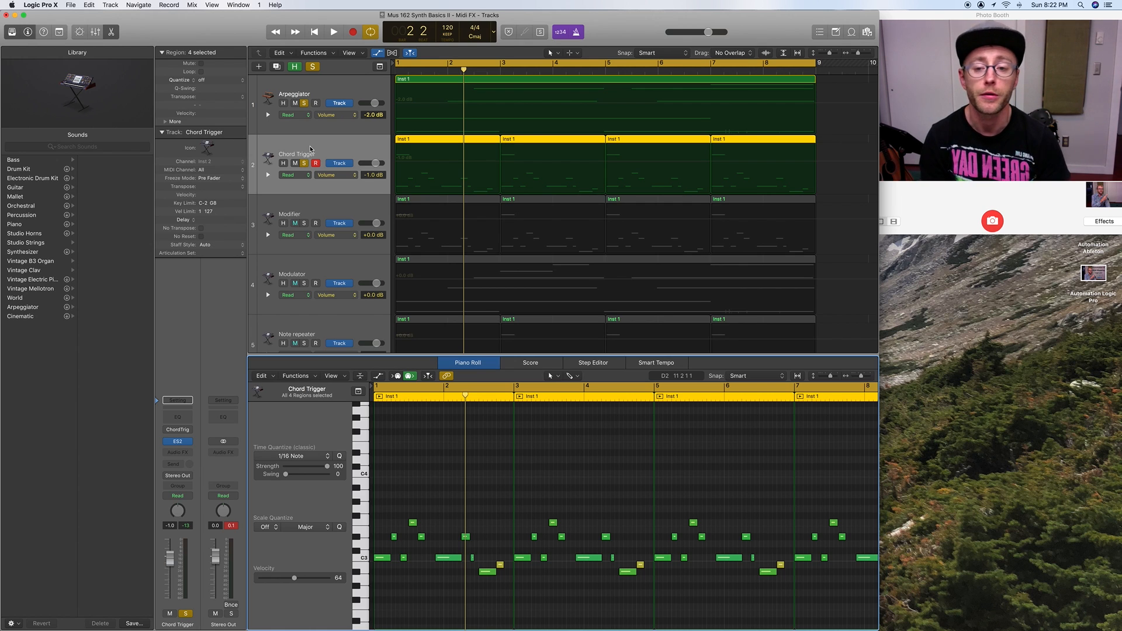
# Step: Turn off solo on the Chord Trigger track, leaving only the Arpeggiator soloed, and play it from the start
pyautogui.click(421, 145)
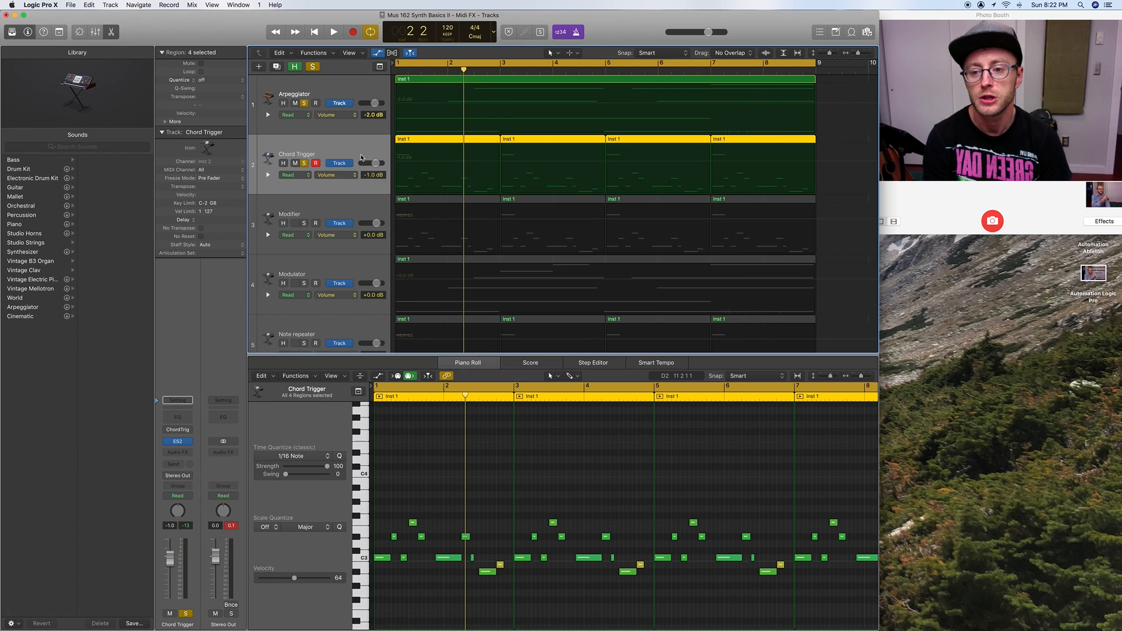
pyautogui.click(305, 104)
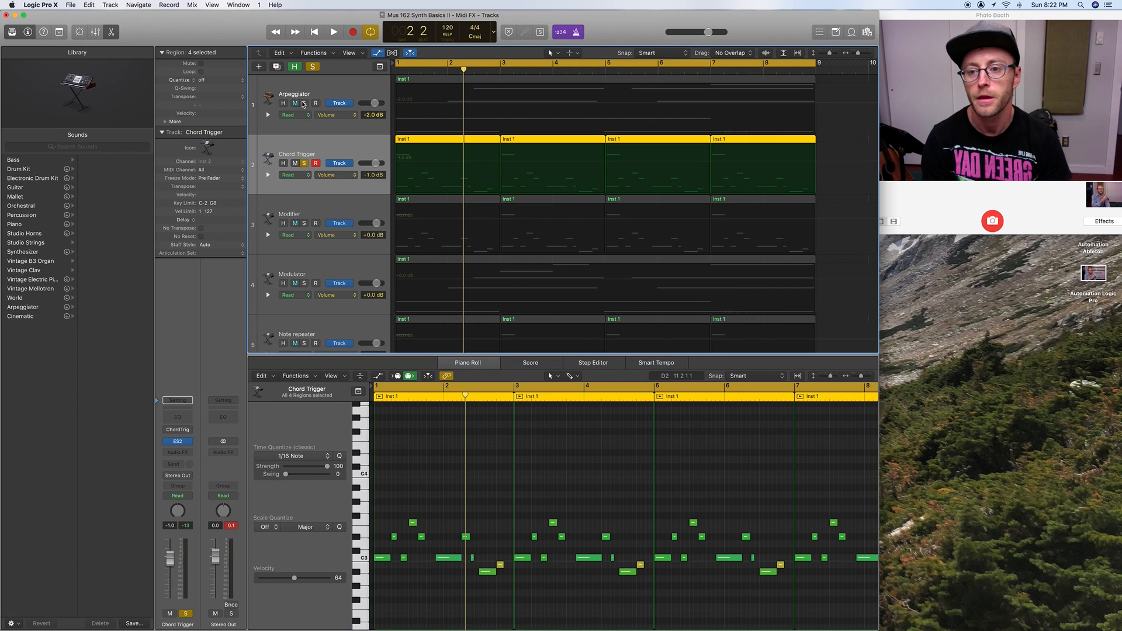
pyautogui.click(303, 104)
pyautogui.click(303, 163)
pyautogui.click(407, 80)
pyautogui.press('space')
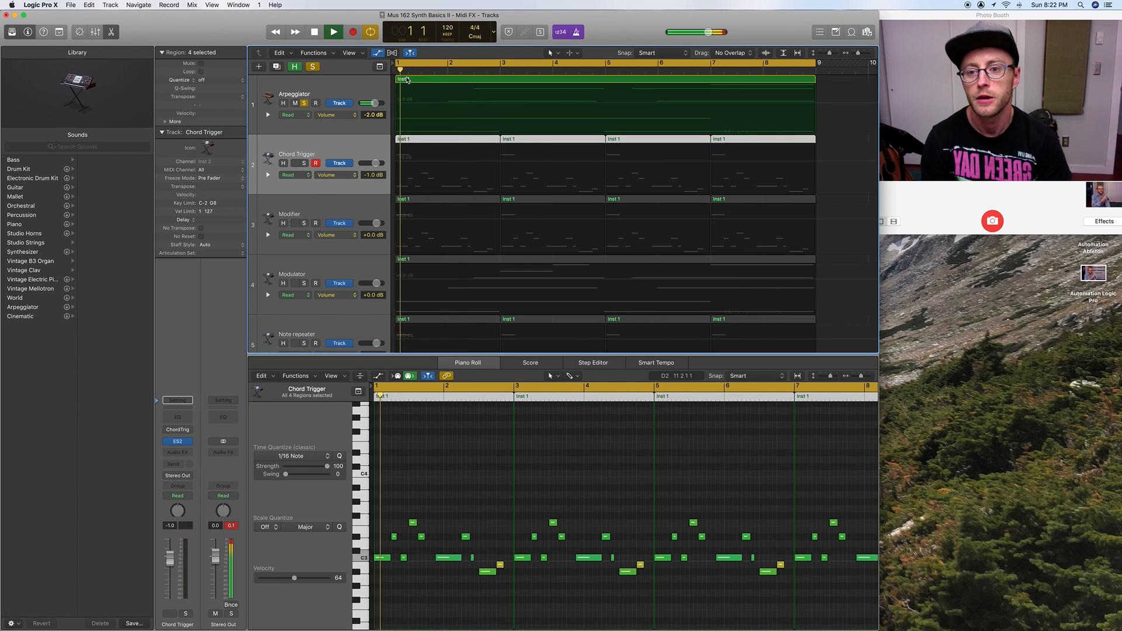
pyautogui.press('space')
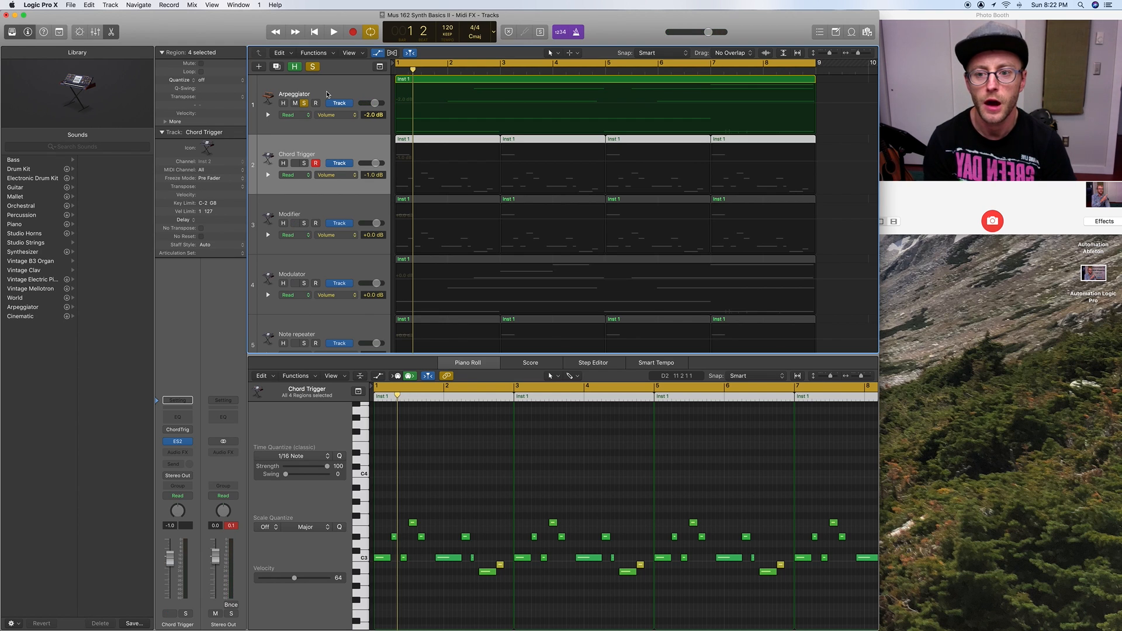
# Step: Toggle the automation display off and on, and examine the Arpeggiator's automation parameters, including the Smart Controls and Retro Synth groups
pyautogui.click(377, 53)
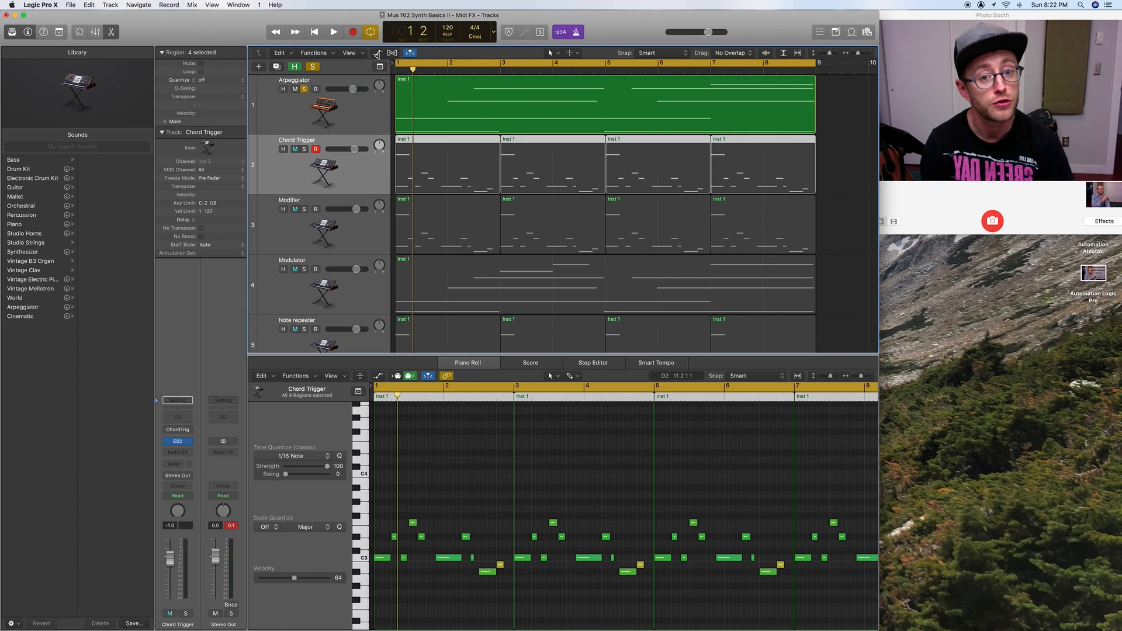
pyautogui.click(378, 53)
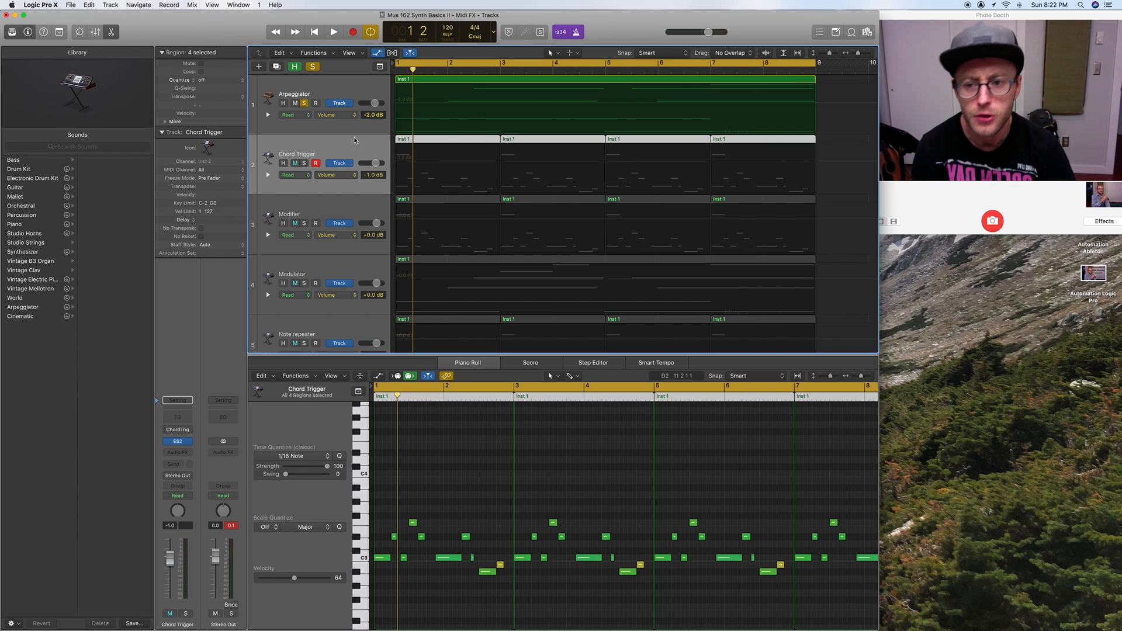
pyautogui.click(343, 116)
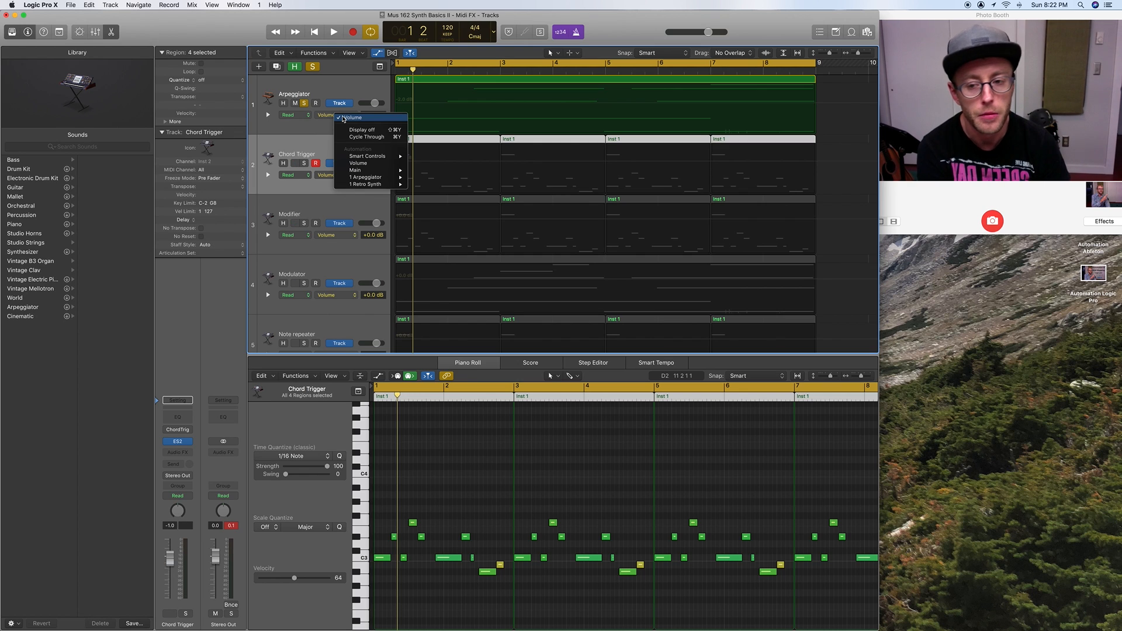
pyautogui.click(345, 117)
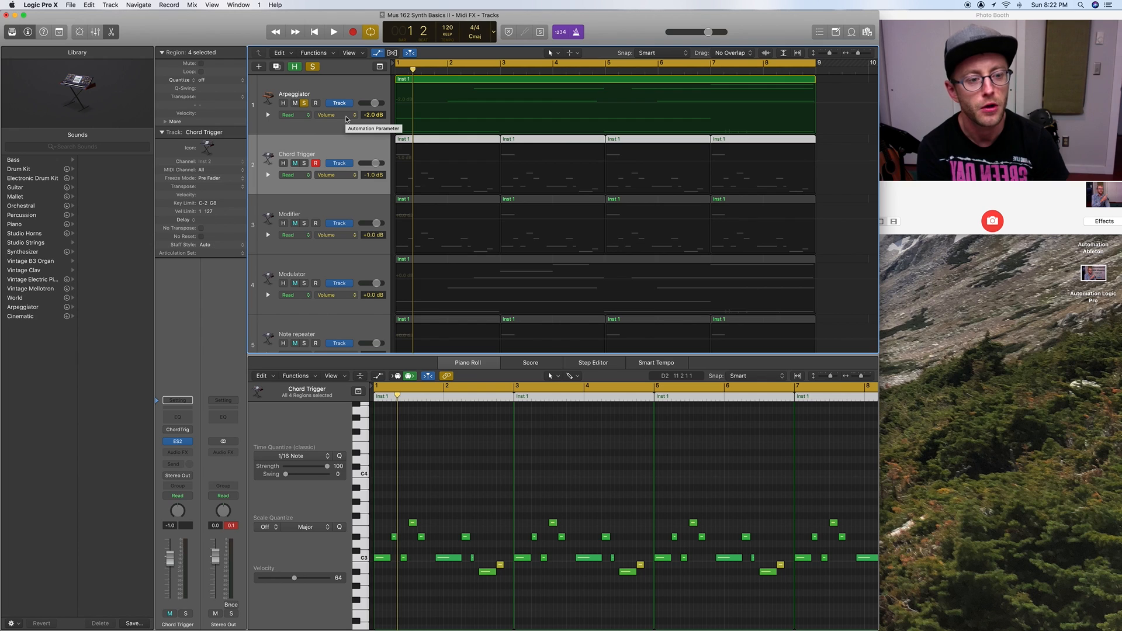
pyautogui.click(346, 120)
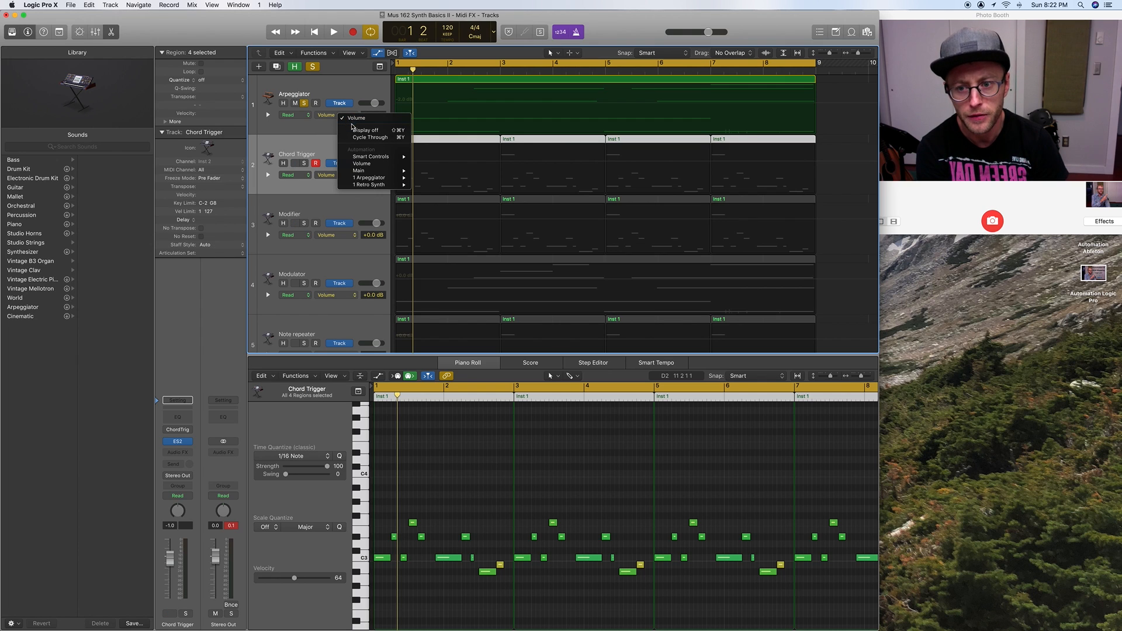
pyautogui.moveTo(384, 160)
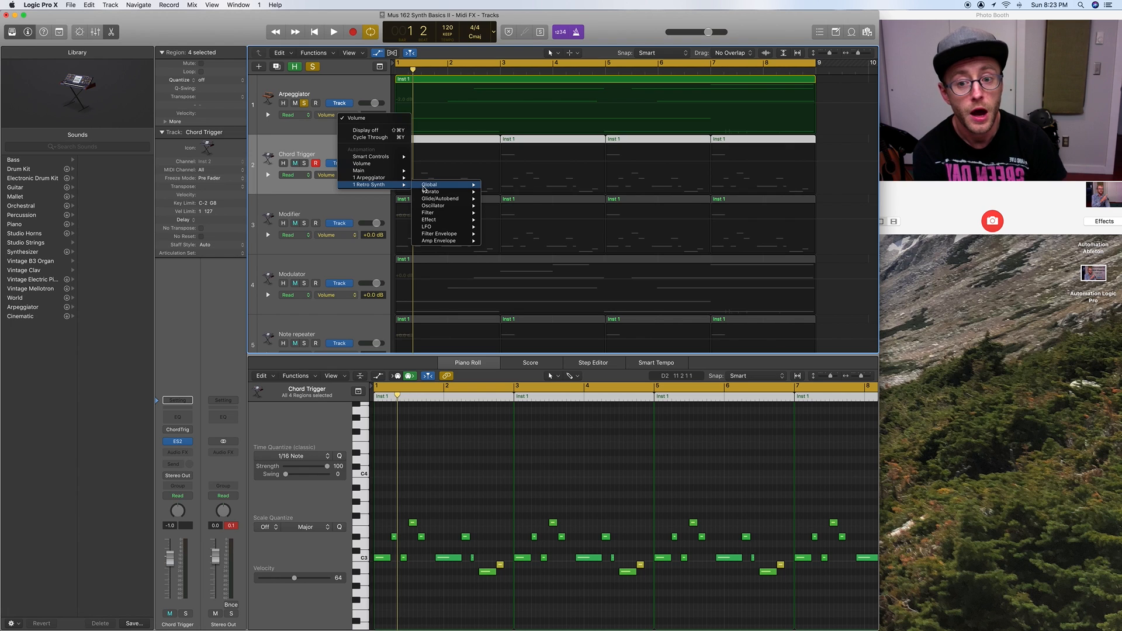
pyautogui.moveTo(442, 230)
pyautogui.moveTo(446, 200)
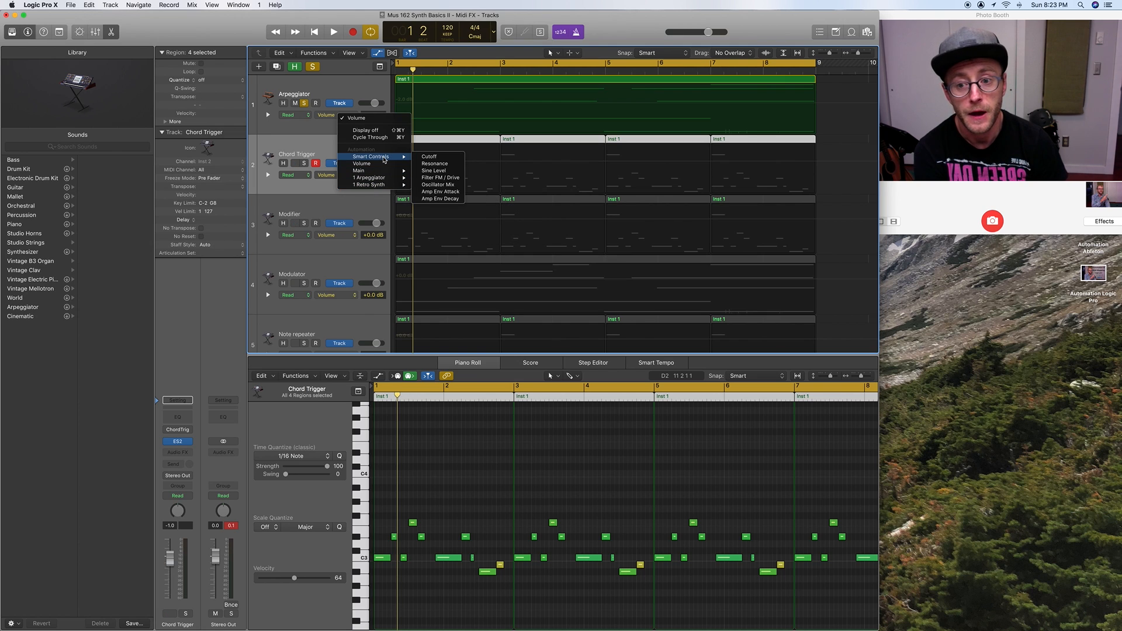
pyautogui.click(362, 96)
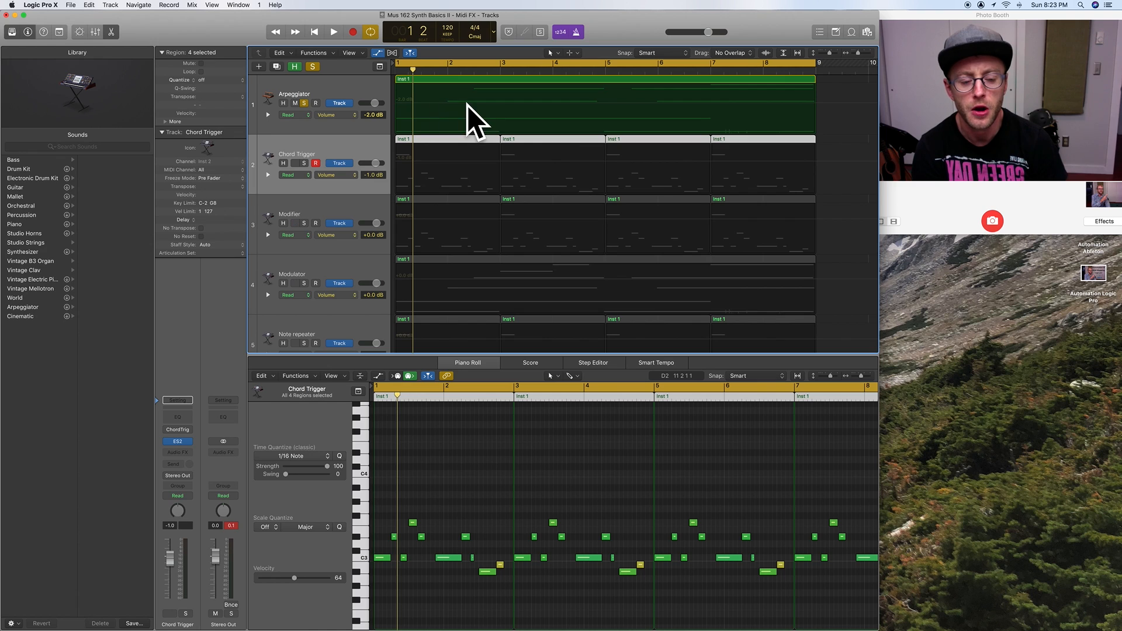
# Step: Add volume automation points at bars 1 and 3 of the Arpeggiator track, and lower the bar 1 point to the minimum
pyautogui.click(443, 106)
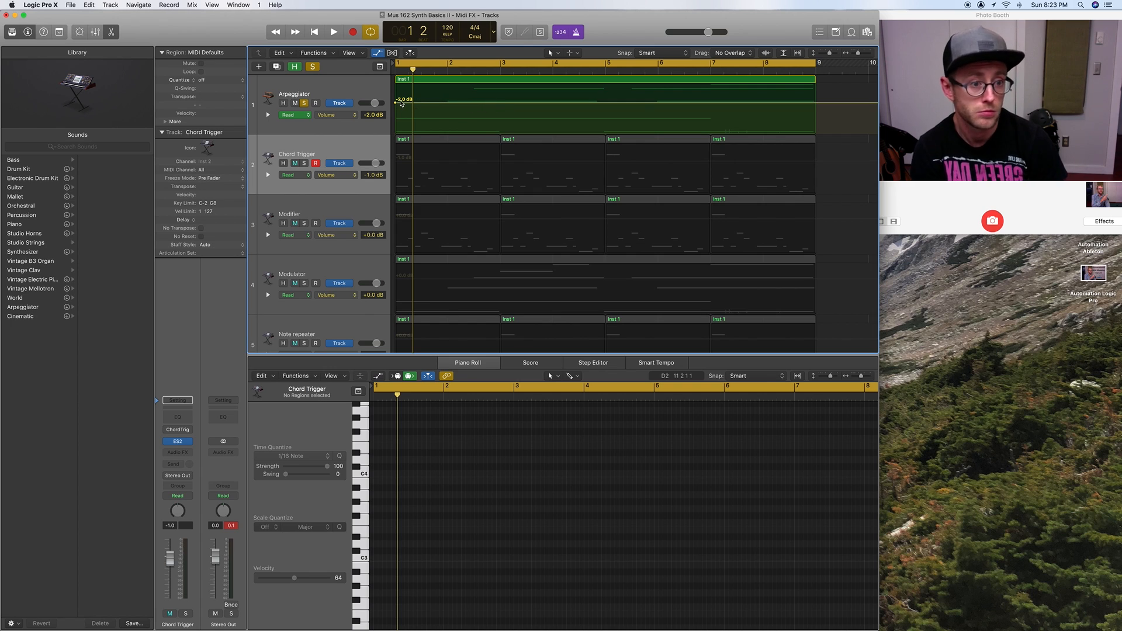
pyautogui.click(501, 104)
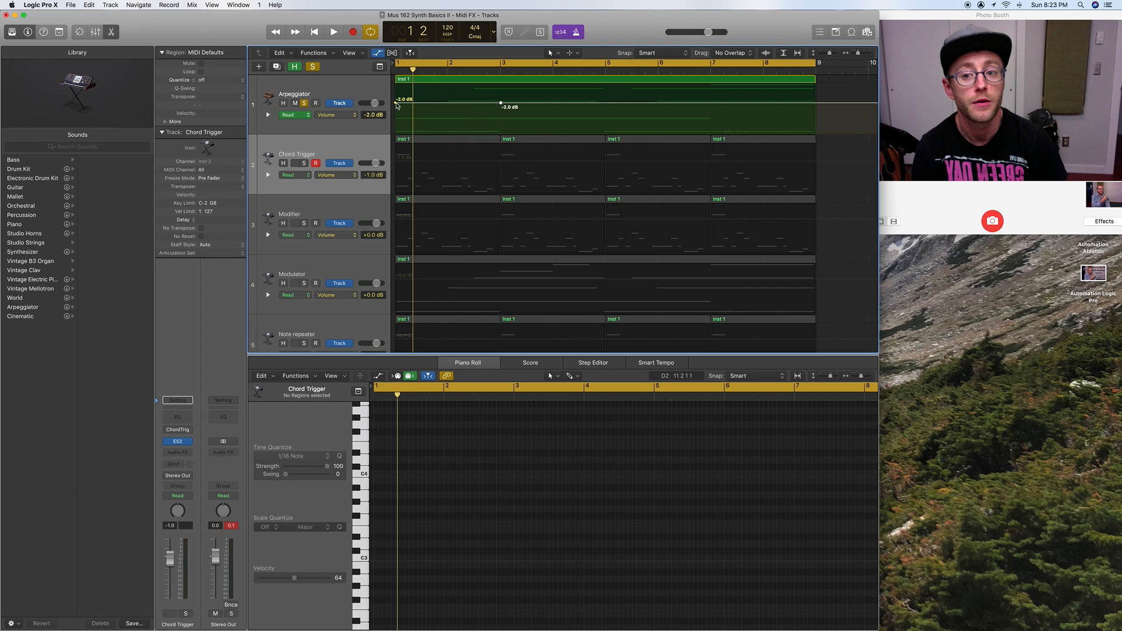
pyautogui.moveTo(395, 104); pyautogui.dragTo(394, 134)
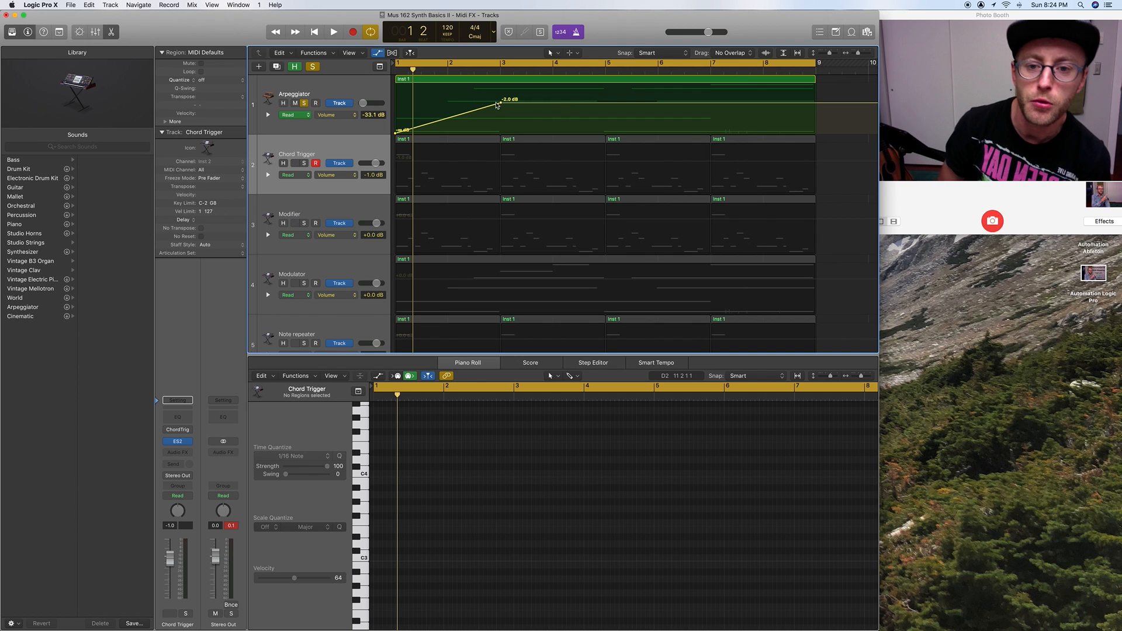
# Step: Delete the bar 3 volume point, try a replacement at -6.4 dB, and delete that point as well
pyautogui.scroll(-1, 501, 106)
pyautogui.doubleClick(501, 102)
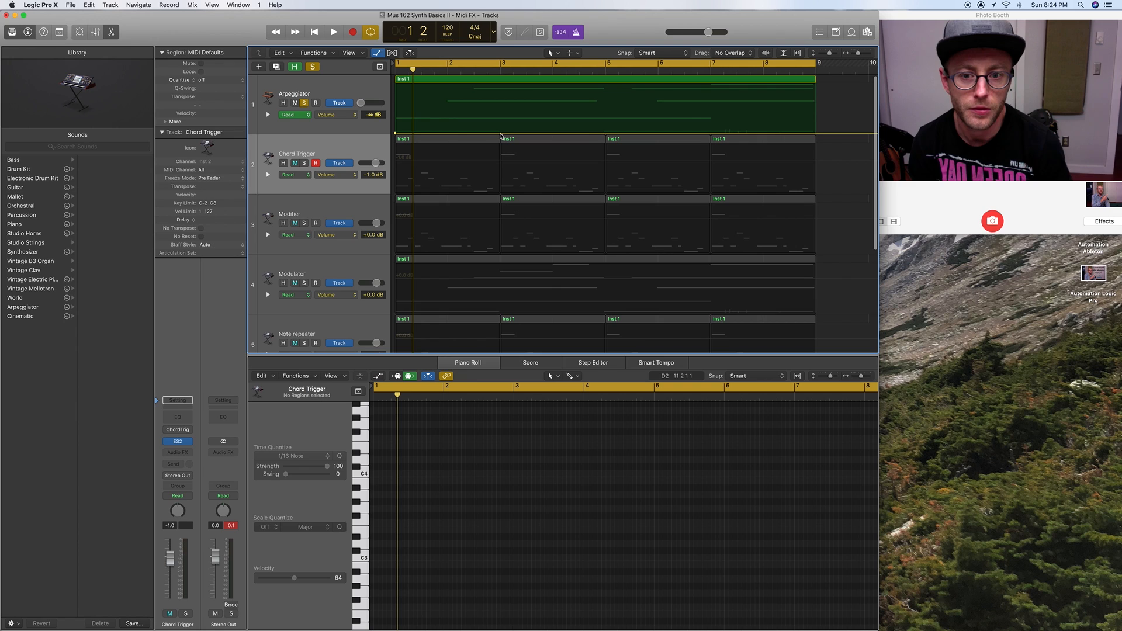
pyautogui.moveTo(501, 134); pyautogui.dragTo(457, 120)
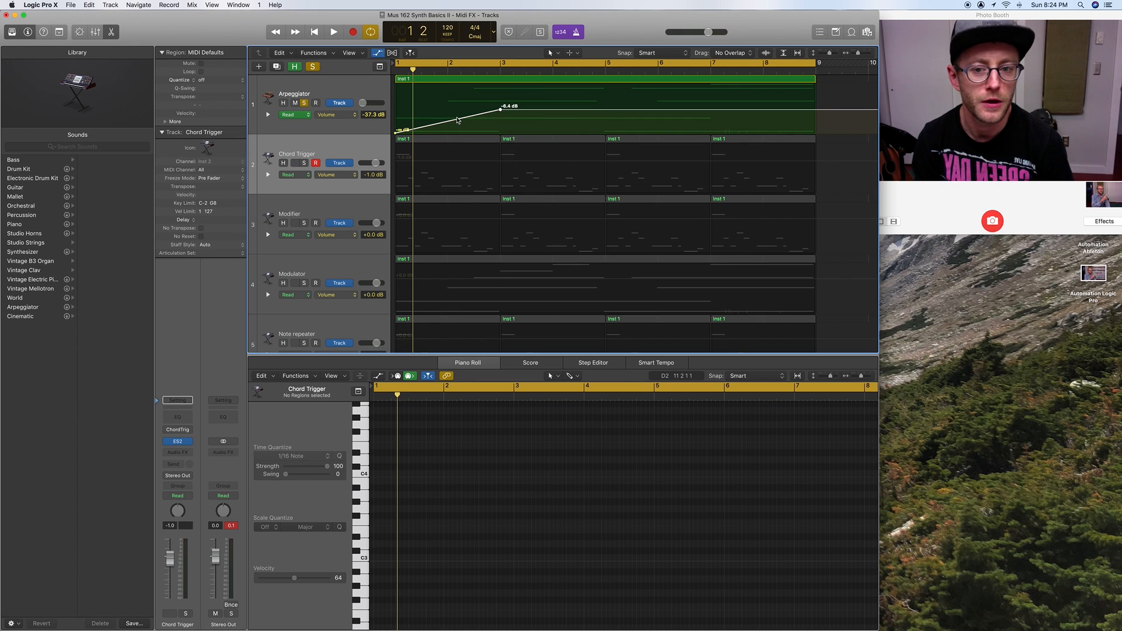
pyautogui.press('Delete')
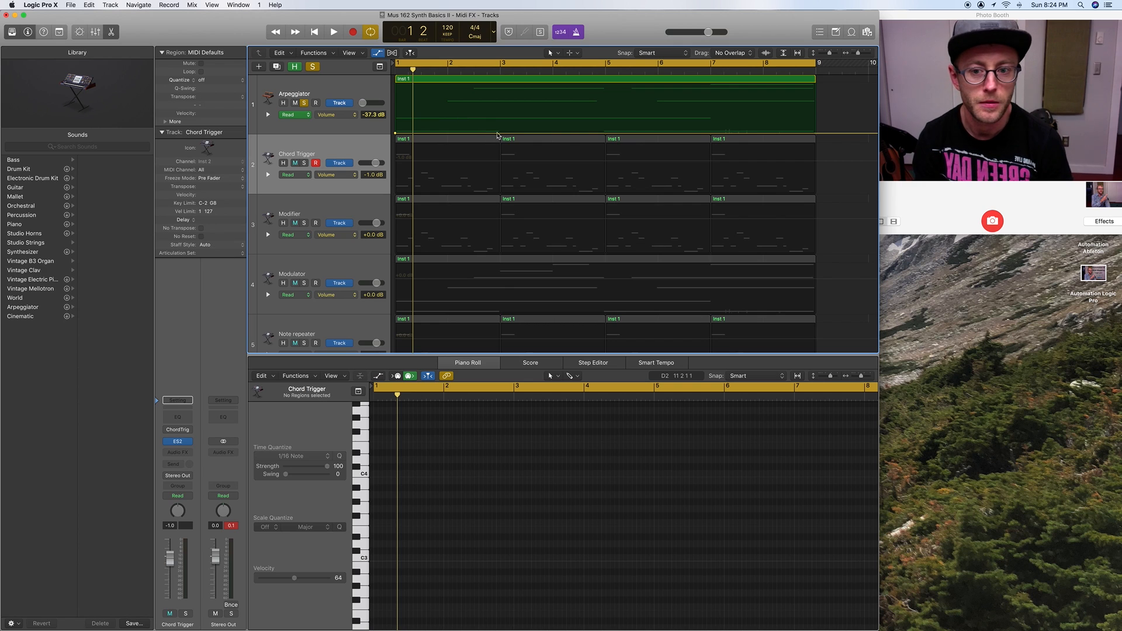
# Step: Create a -5.2 dB volume point at bar 3 and, during playback, move it to about the middle of bar 4
pyautogui.moveTo(501, 134); pyautogui.dragTo(501, 108)
pyautogui.press('space')
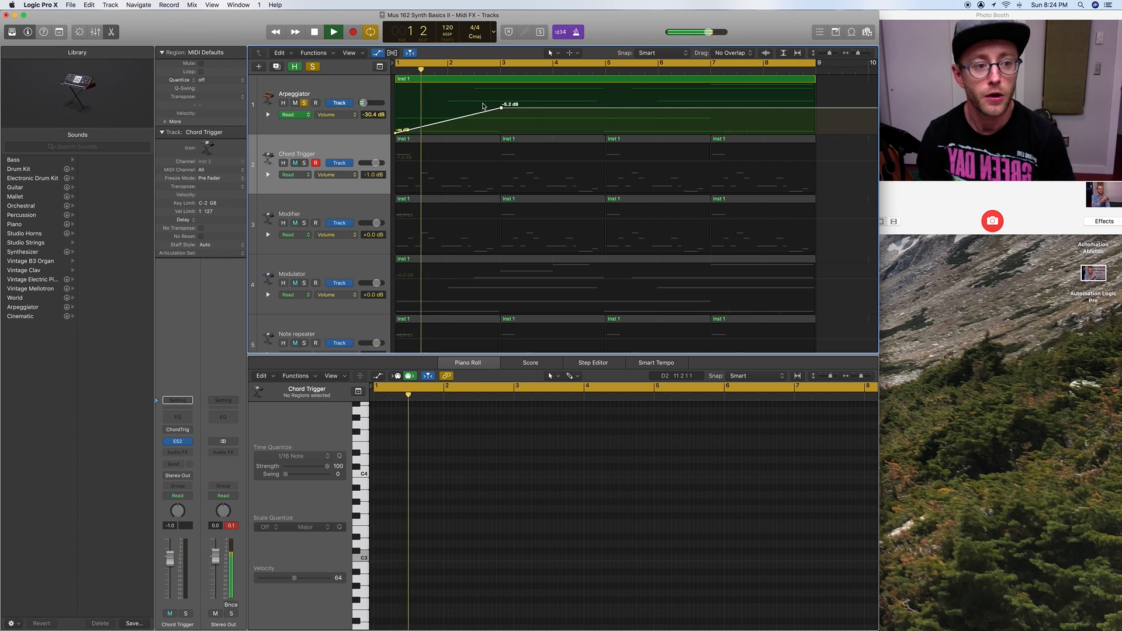
pyautogui.moveTo(501, 107); pyautogui.dragTo(577, 107)
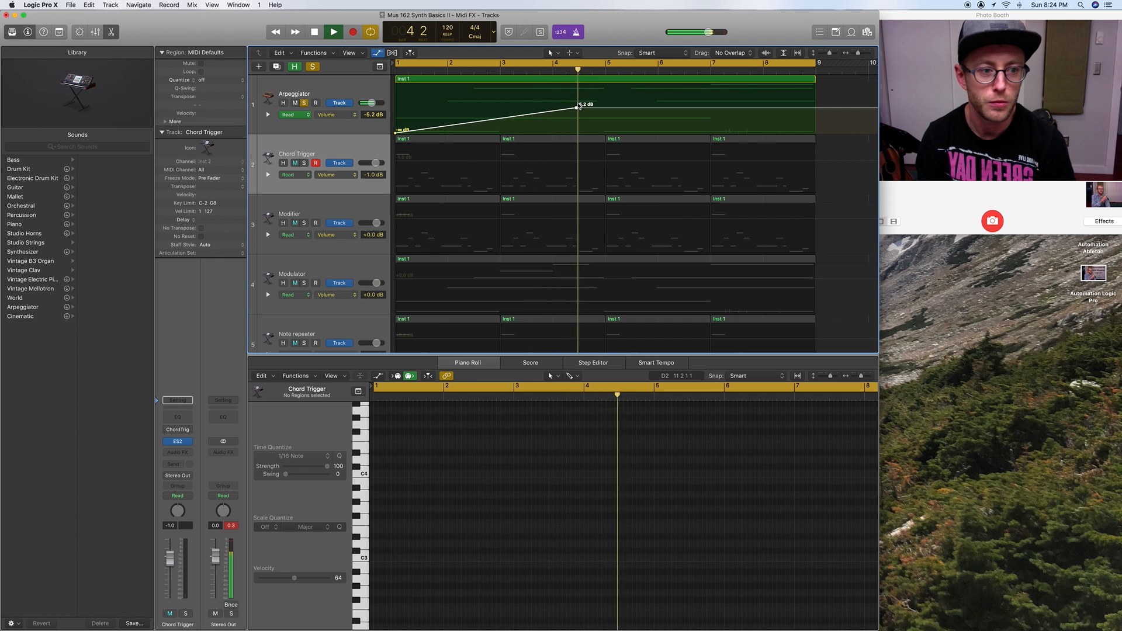
pyautogui.press('space')
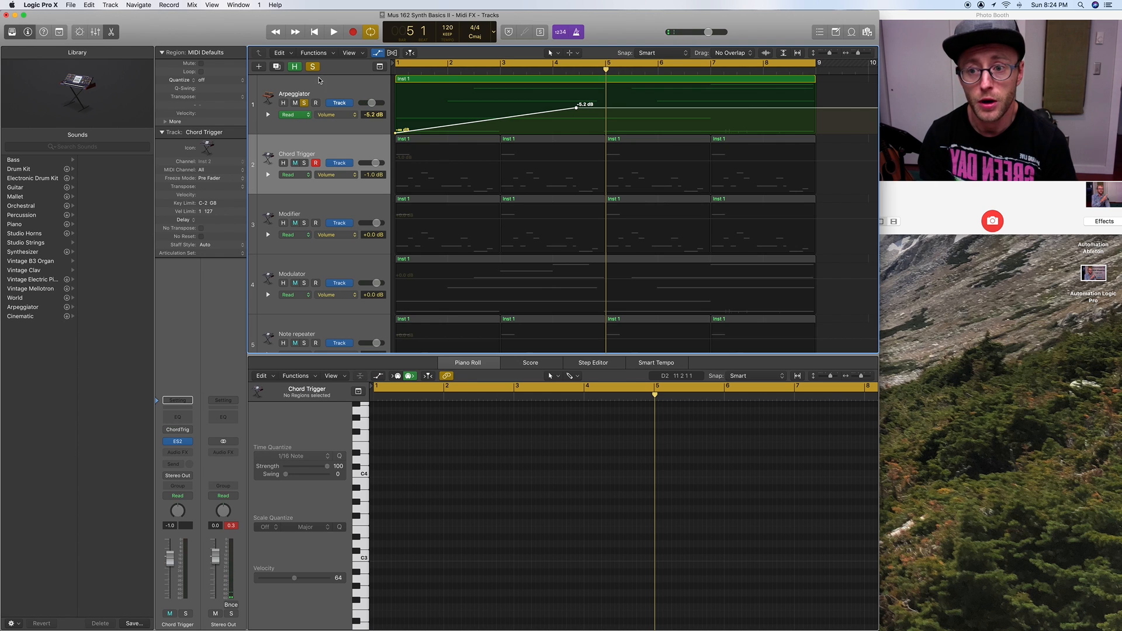
# Step: Add a Channel EQ to the Arpeggiator track and place its window over the arrangement area
pyautogui.click(334, 91)
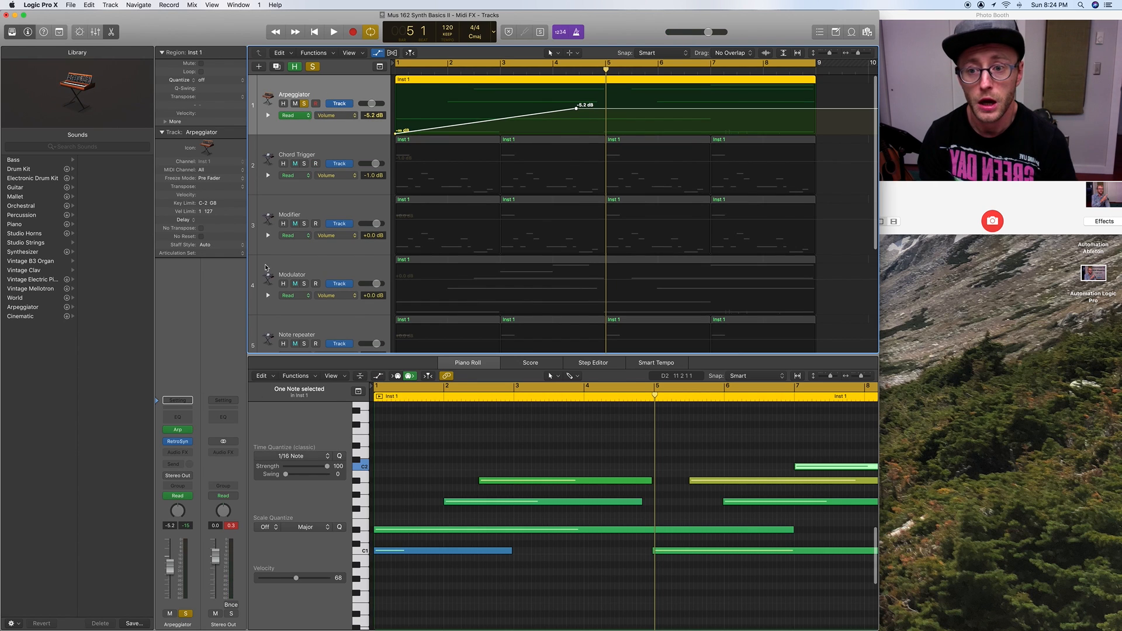
pyautogui.click(178, 418)
pyautogui.moveTo(233, 17); pyautogui.dragTo(607, 122)
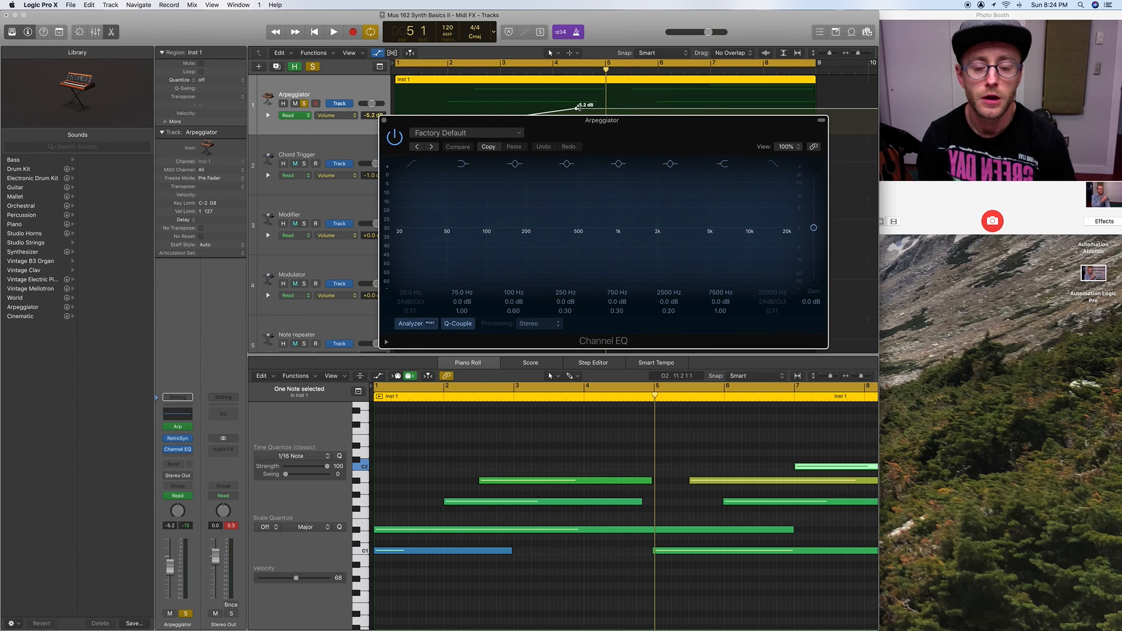
pyautogui.moveTo(396, 64); pyautogui.dragTo(606, 72)
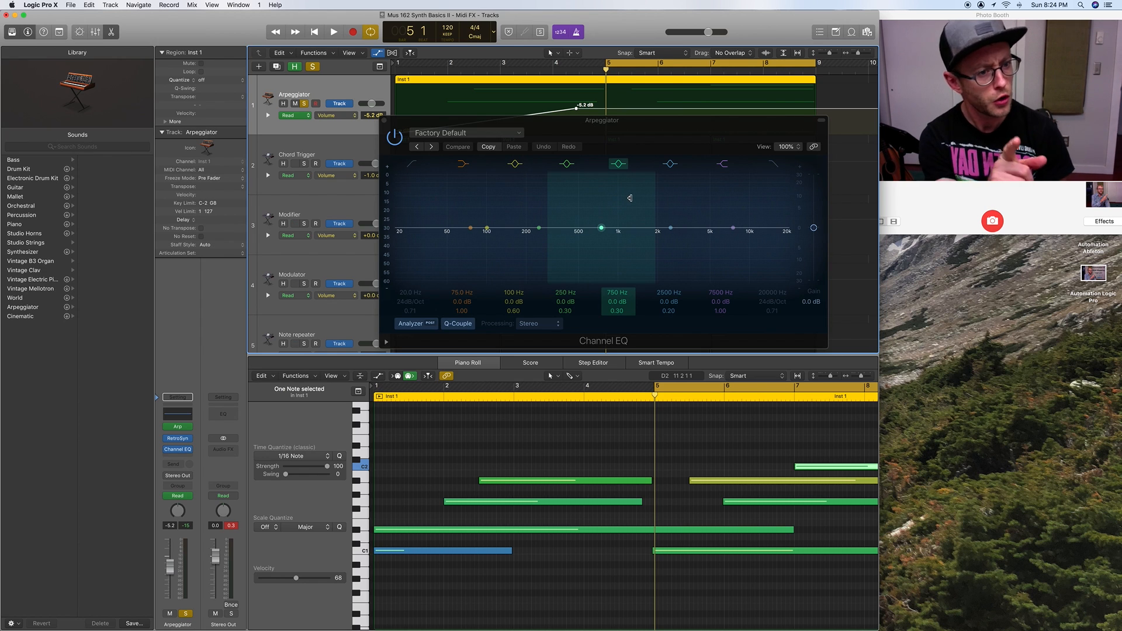
# Step: Enable the Channel EQ's high cut band, audition it at 1020 Hz with a Q of 0.79, and set its frequency to 3750 Hz
pyautogui.click(772, 164)
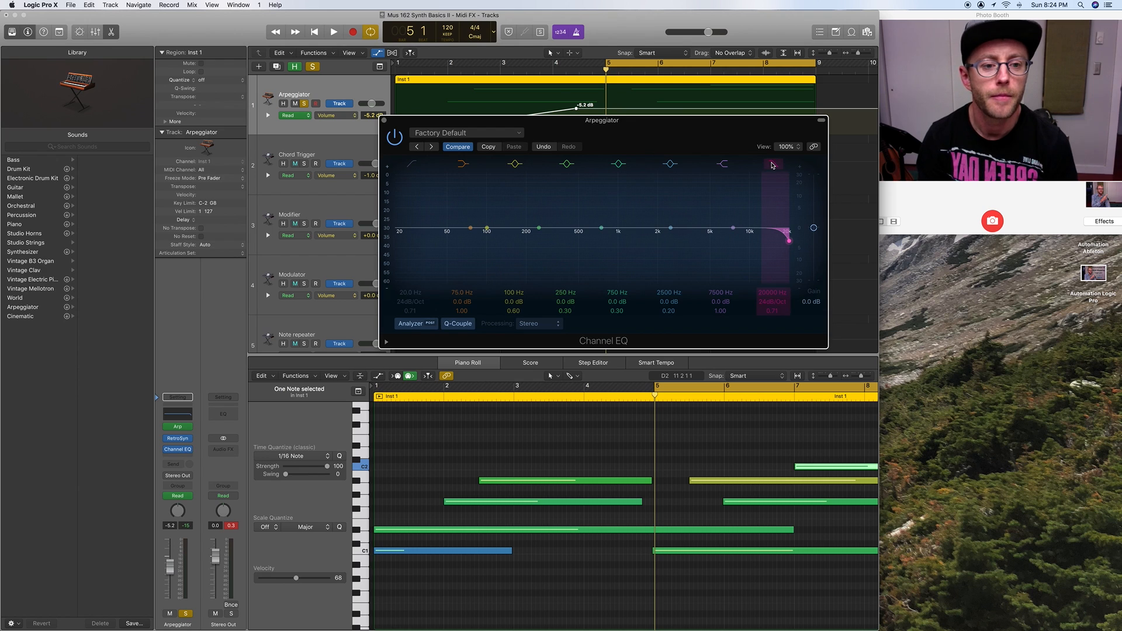
pyautogui.moveTo(789, 243); pyautogui.dragTo(619, 236)
pyautogui.press('space')
pyautogui.press('space')
pyautogui.press('space')
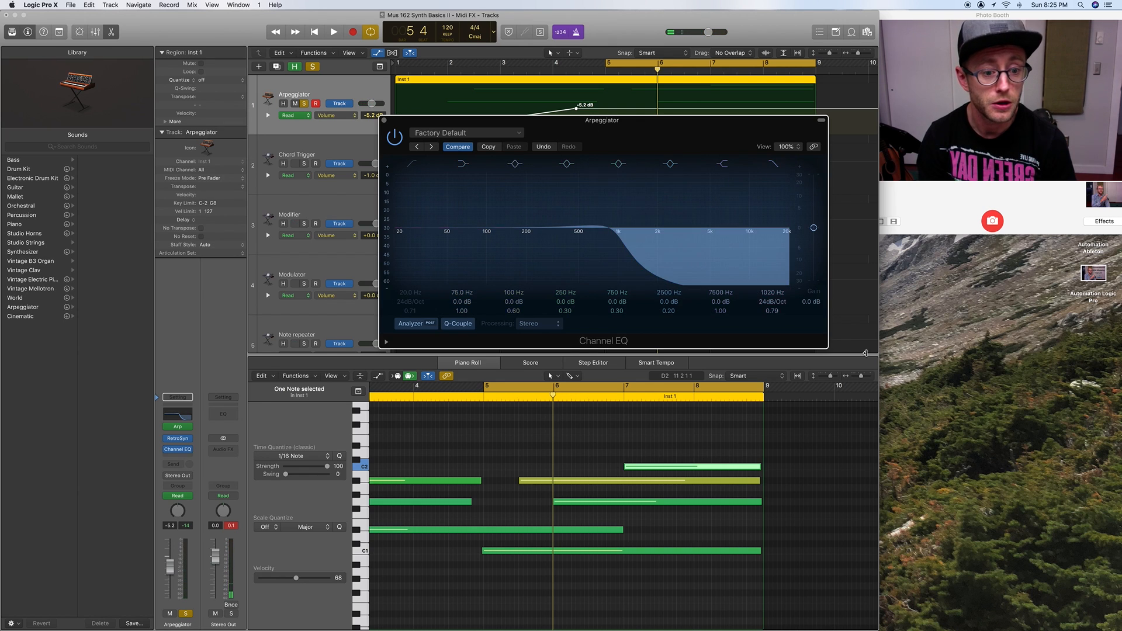
pyautogui.moveTo(771, 292)
pyautogui.mouseDown()
pyautogui.moveTo(771, 320)
pyautogui.moveTo(771, 271)
pyautogui.mouseUp()
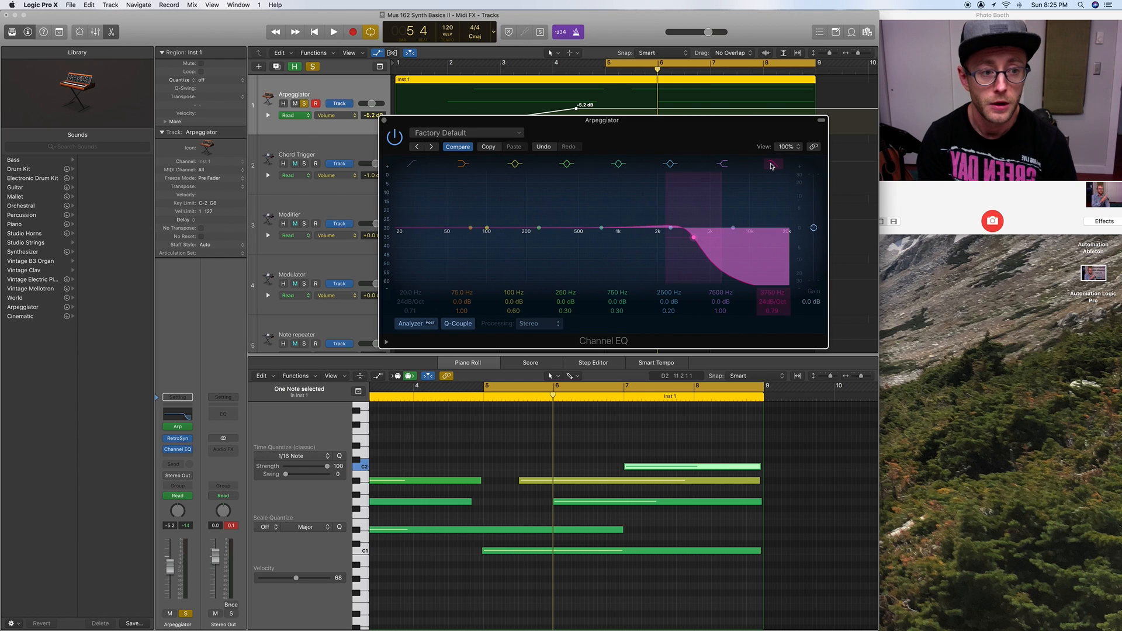
# Step: Move the EQ window off the Arpeggiator's automation controls, and choose the Channel EQ's High Cut Frequency as the automation parameter
pyautogui.moveTo(730, 120); pyautogui.dragTo(832, 127)
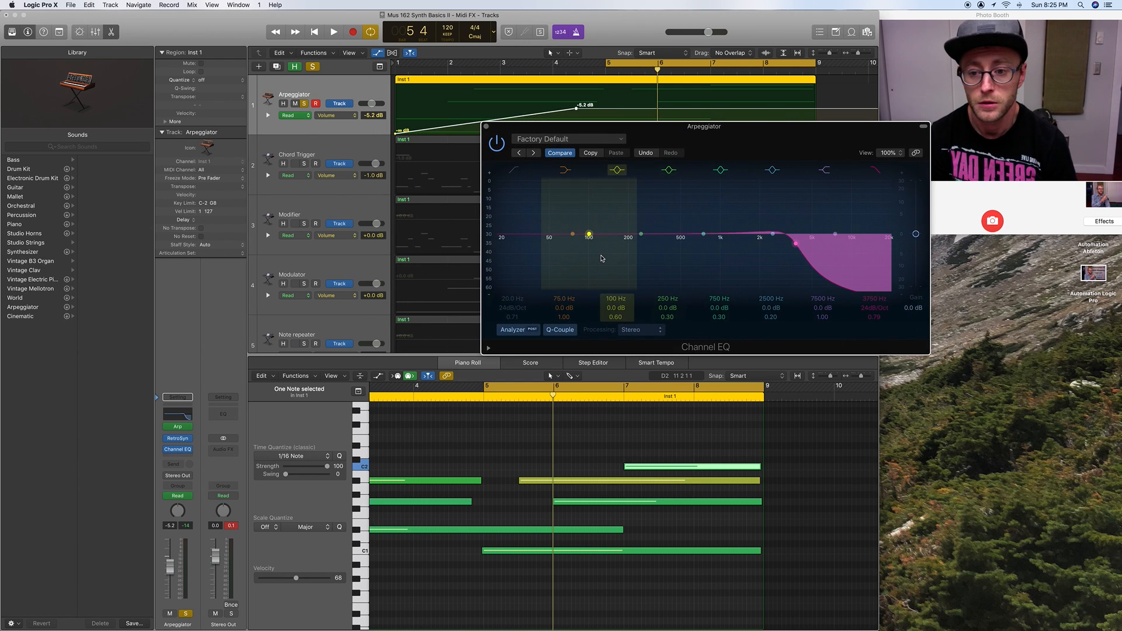
pyautogui.click(341, 129)
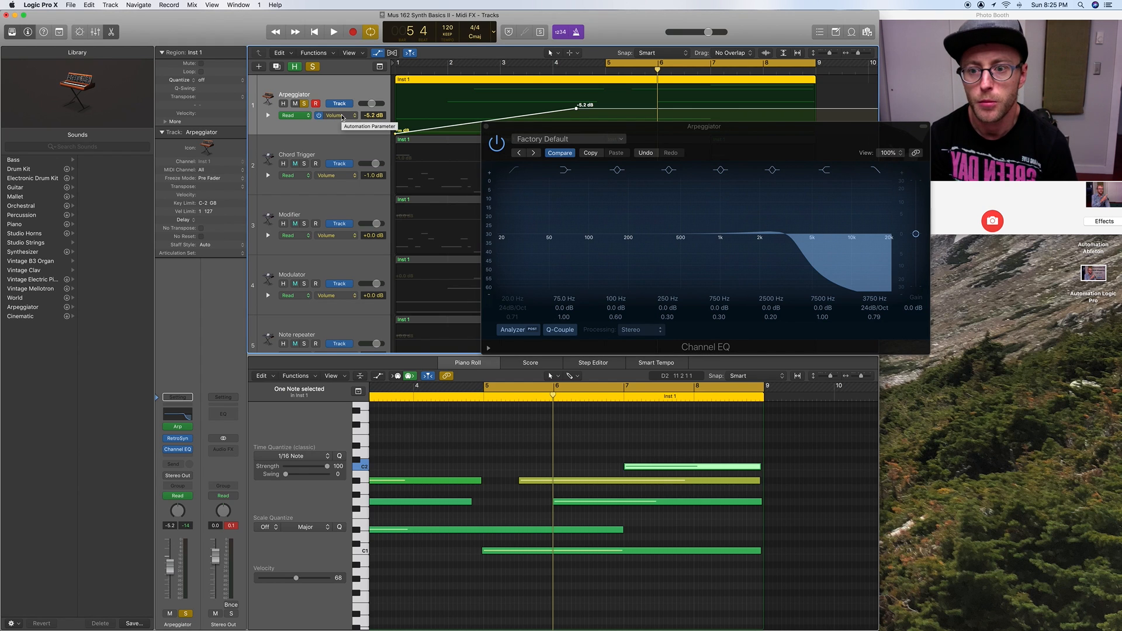
pyautogui.click(344, 116)
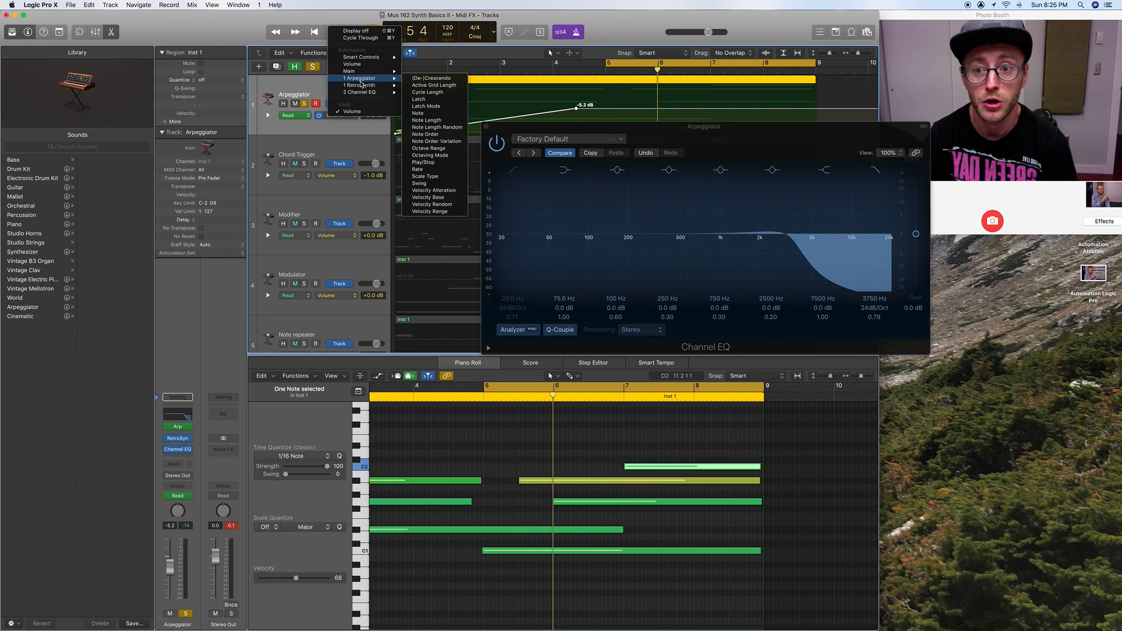
pyautogui.moveTo(365, 93)
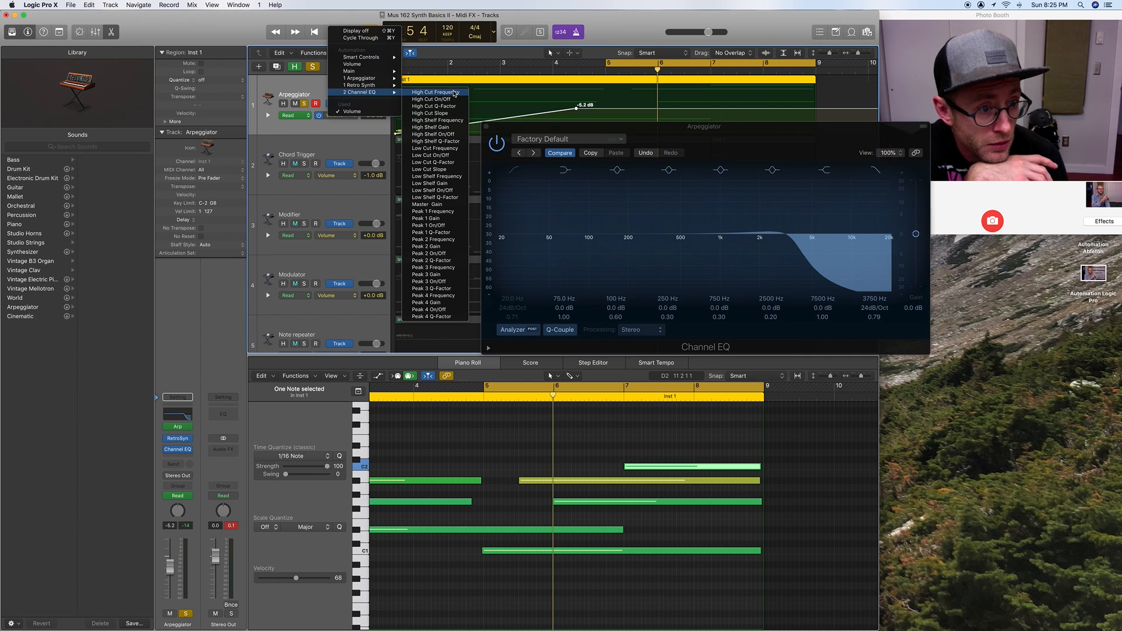
pyautogui.click(455, 93)
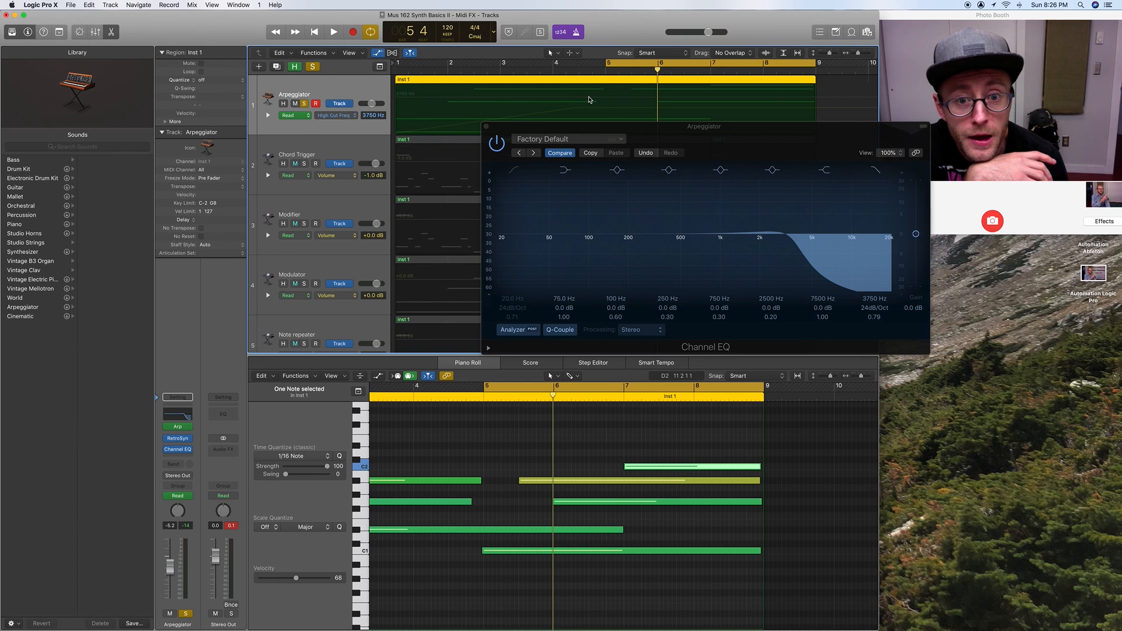
# Step: Create a 3750 Hz high cut automation point around bar 4.5 and set the bar 1 start point to 142 Hz
pyautogui.click(590, 100)
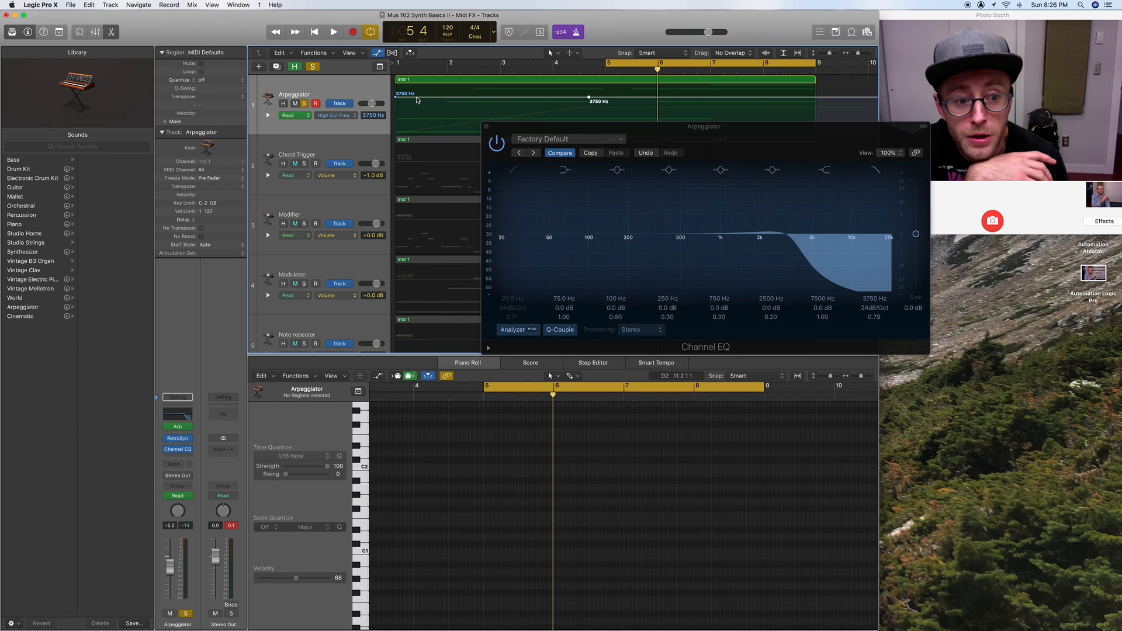
pyautogui.moveTo(417, 100); pyautogui.dragTo(396, 120)
# Step: Extend the cycle range back to bar 1 and audition the high cut frequency sweep
pyautogui.press('space')
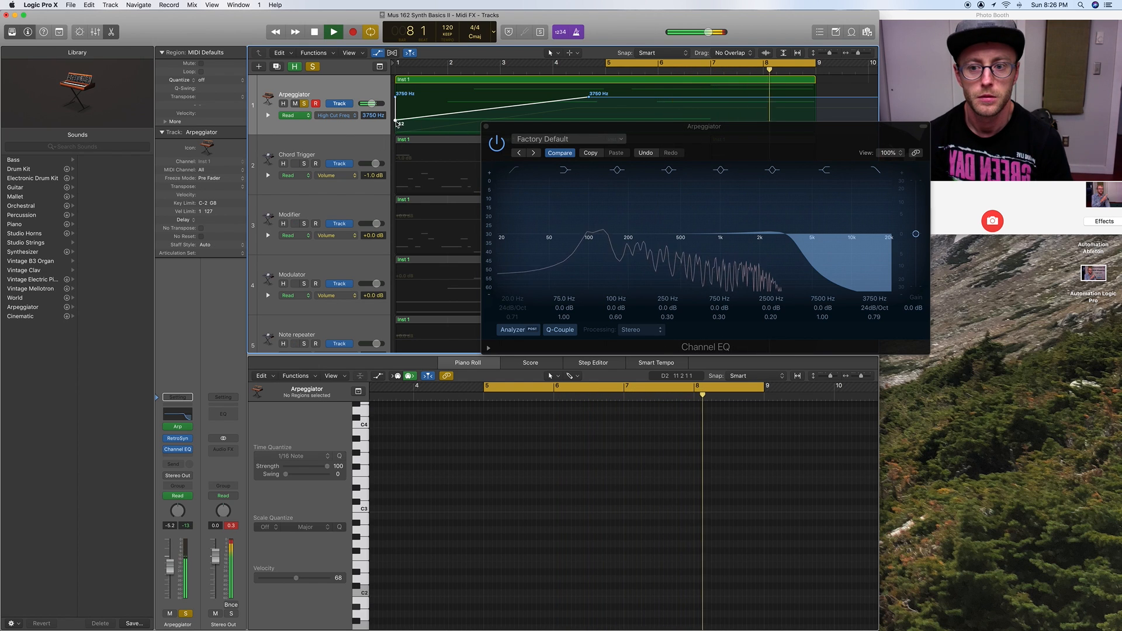
pyautogui.press('space')
pyautogui.moveTo(608, 63); pyautogui.dragTo(397, 70)
pyautogui.press('space')
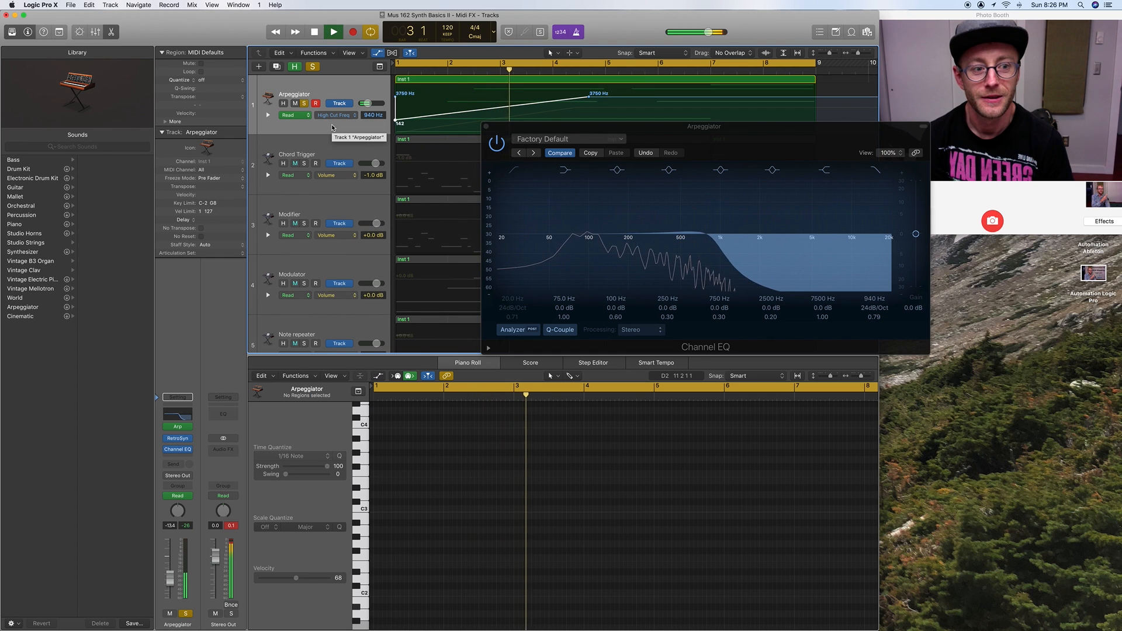
pyautogui.press('space')
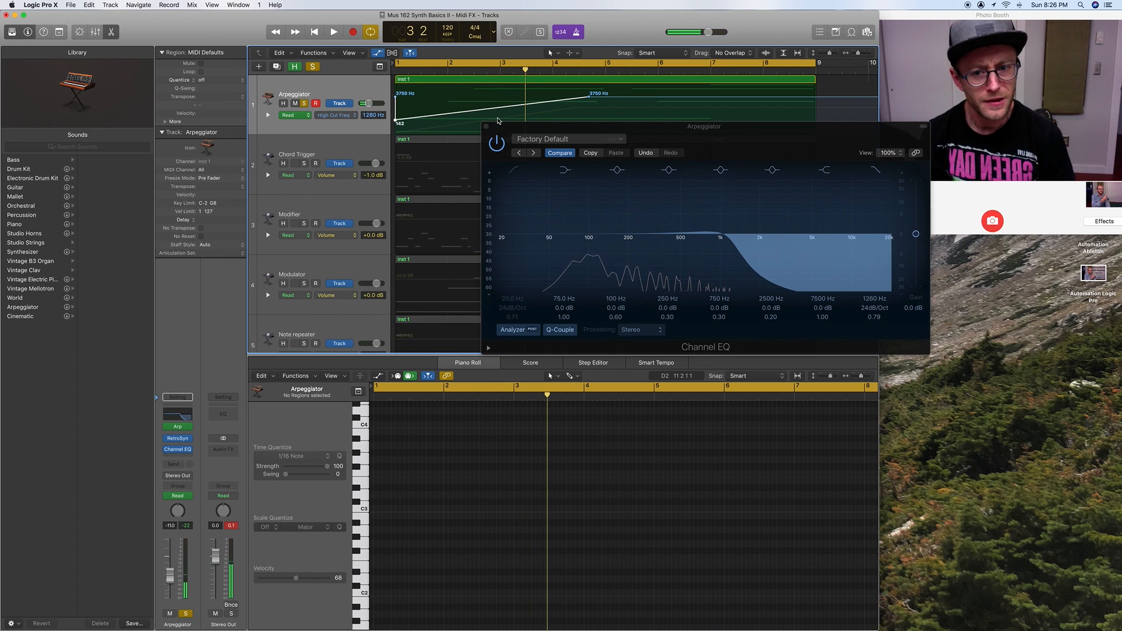
# Step: Move the Channel EQ window below the upper tracks and set the cycle range to start at bar 5
pyautogui.moveTo(485, 128); pyautogui.dragTo(497, 313)
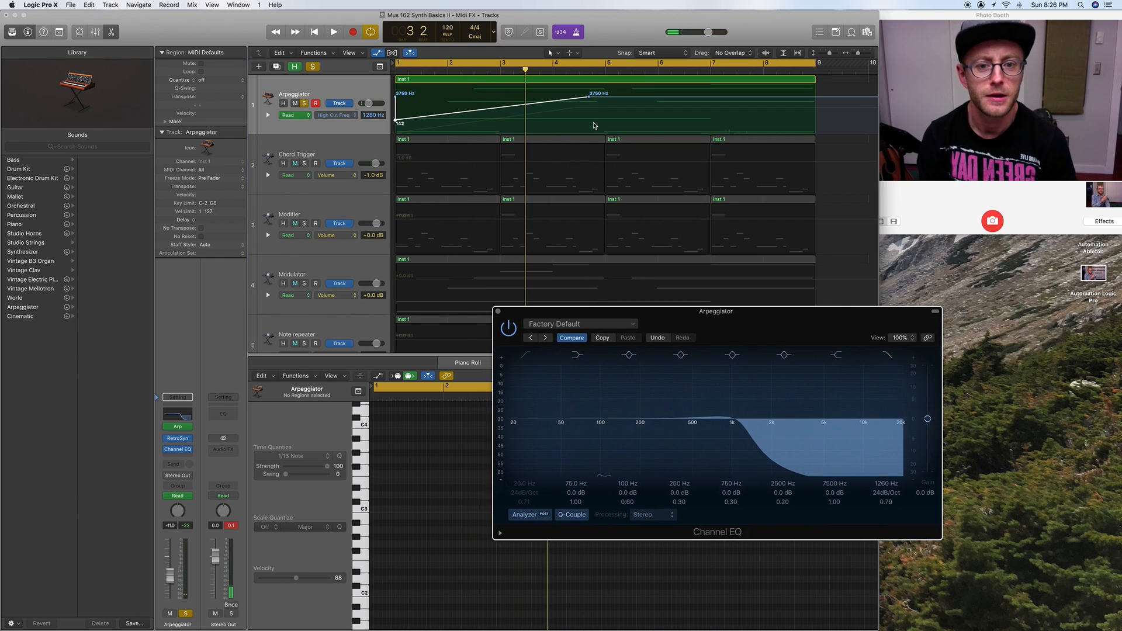
pyautogui.moveTo(403, 63); pyautogui.dragTo(613, 64)
# Step: Try copying the high cut frequency ramp from bar 1 to bar 5, and undo the paste
pyautogui.click(653, 115)
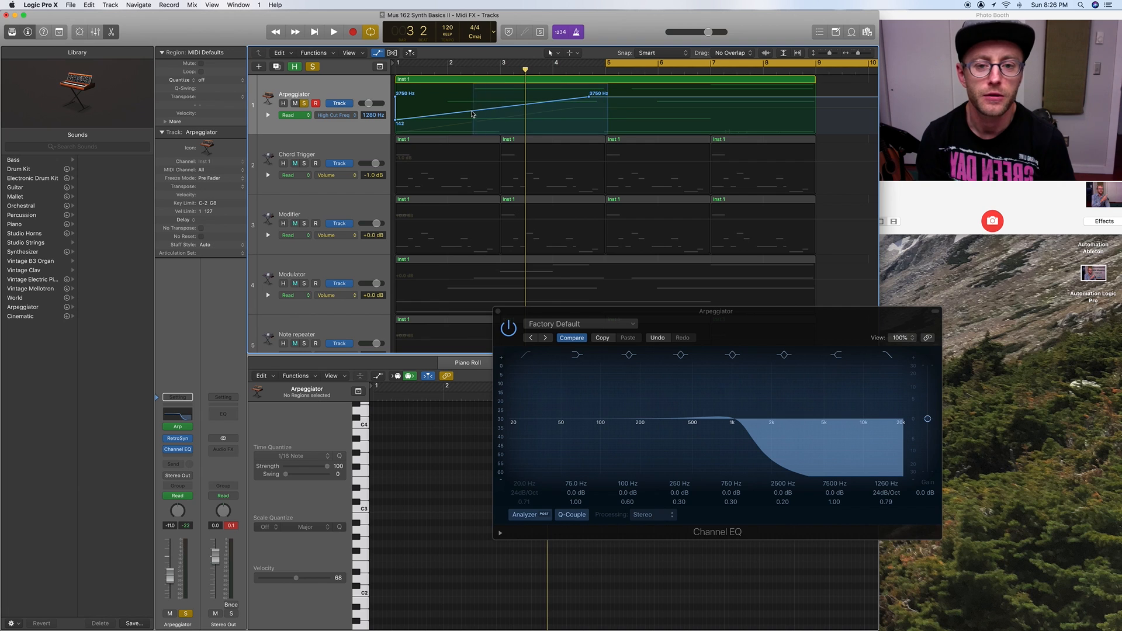
pyautogui.click(389, 115)
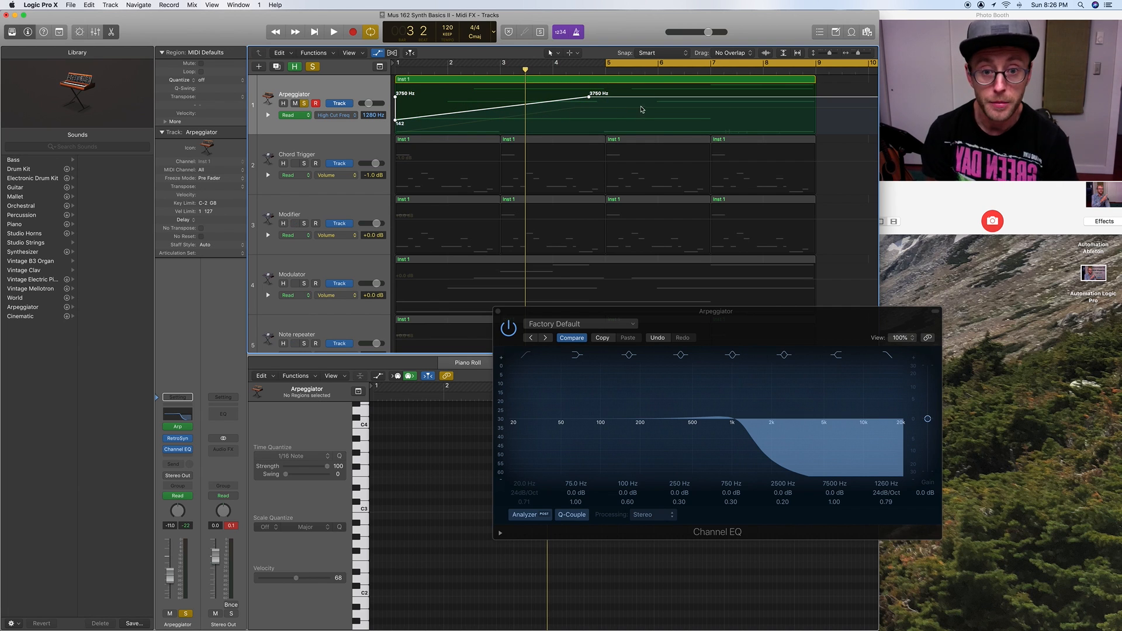
pyautogui.click(604, 70)
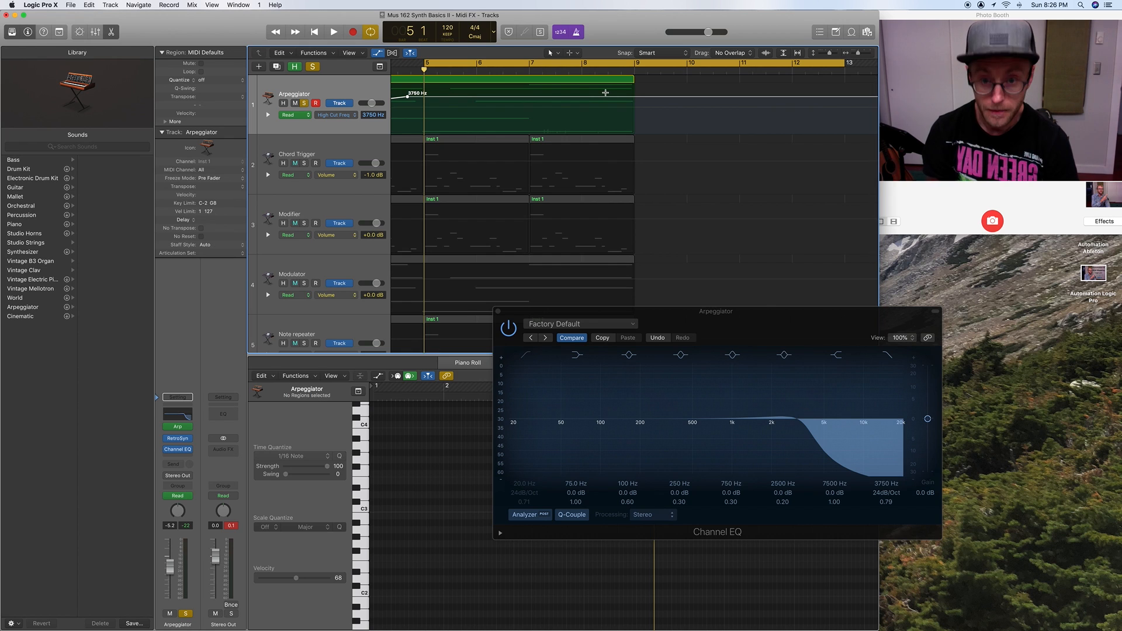
pyautogui.press('super+v')
pyautogui.hscroll(-6, 596, 122)
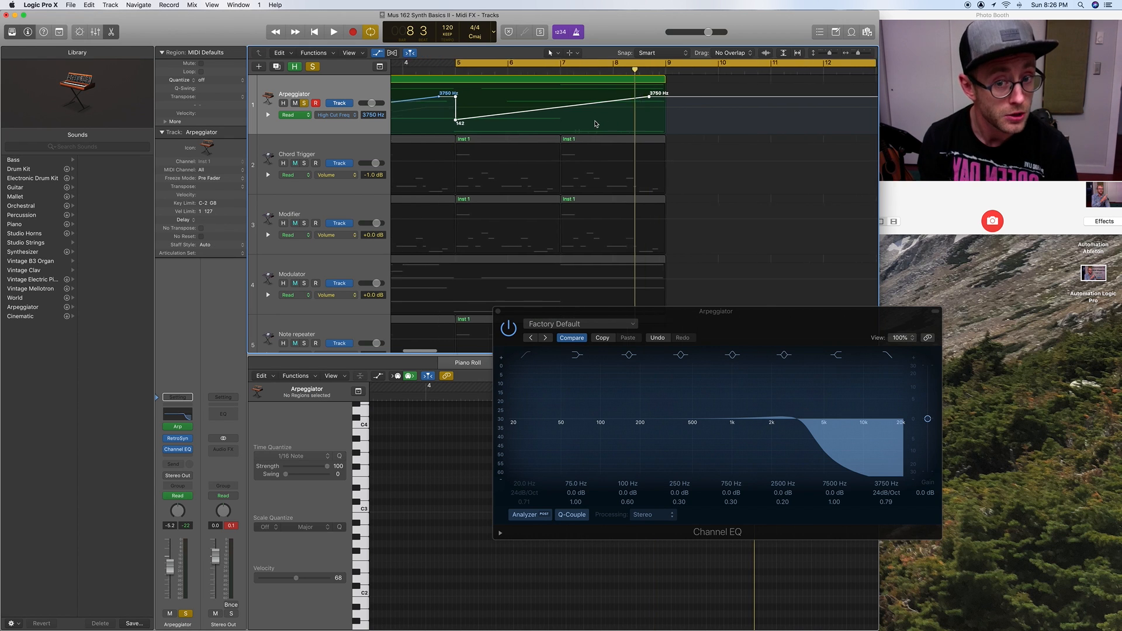
pyautogui.press('super+z')
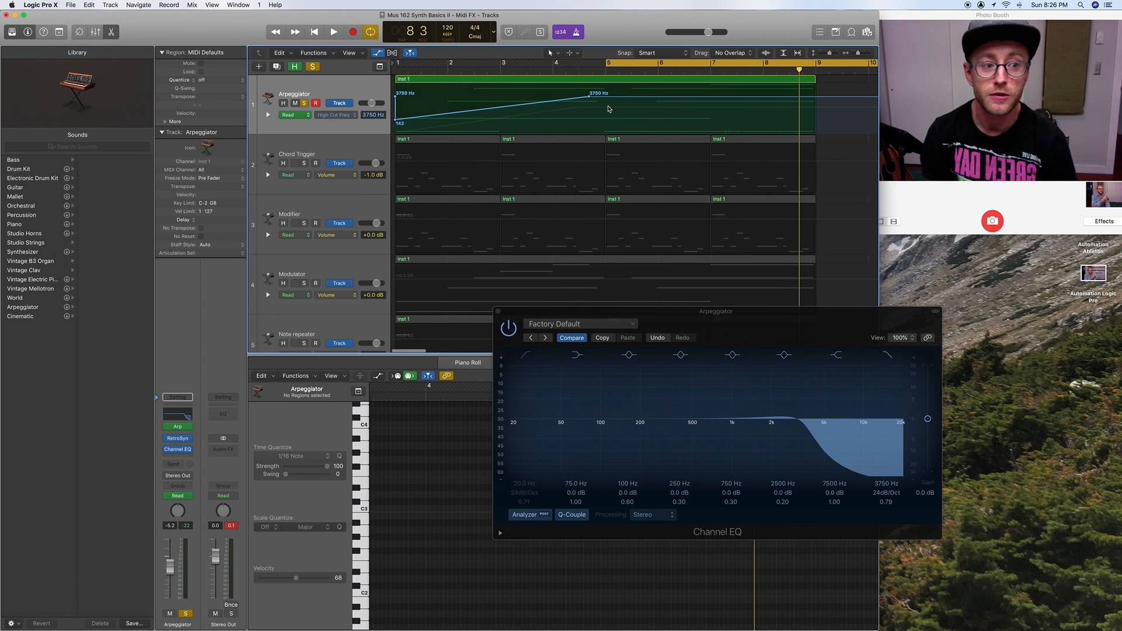
# Step: Copy all of the Arpeggiator track's high cut automation points and paste them at bar 5
pyautogui.keyDown('alt'); pyautogui.click(393, 95); pyautogui.keyUp('alt')
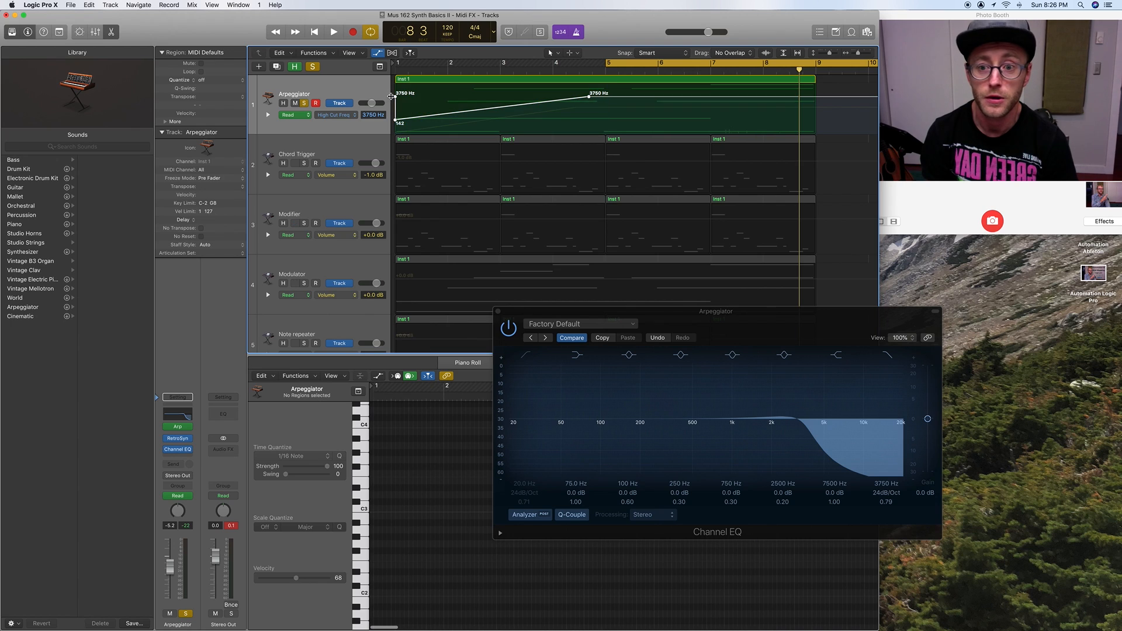
pyautogui.click(604, 113)
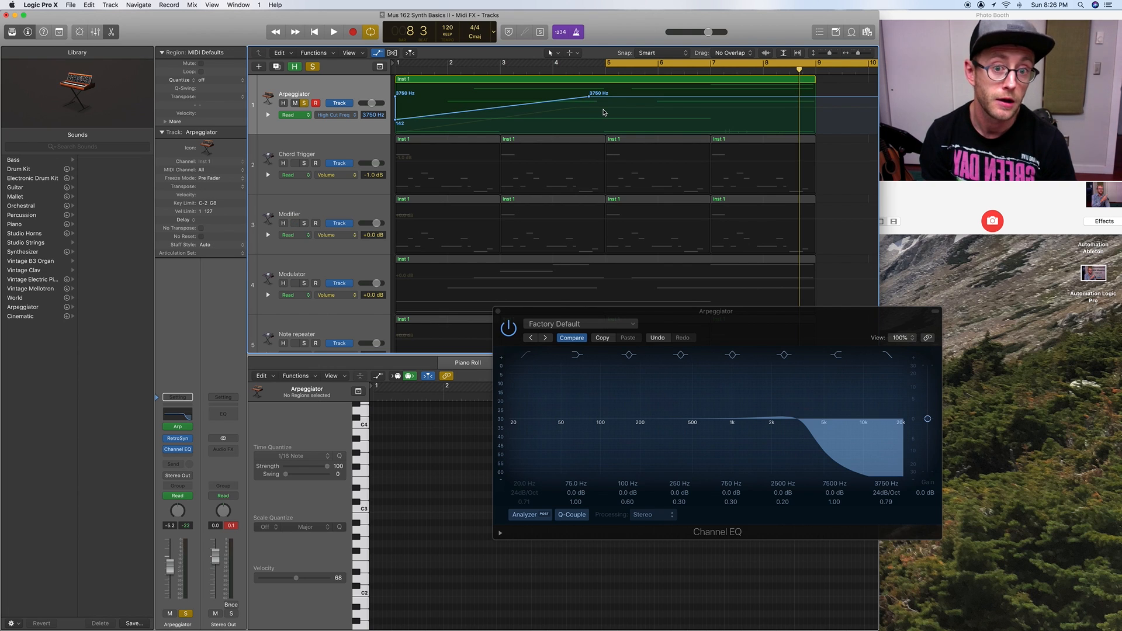
pyautogui.click(605, 72)
pyautogui.press('super+v')
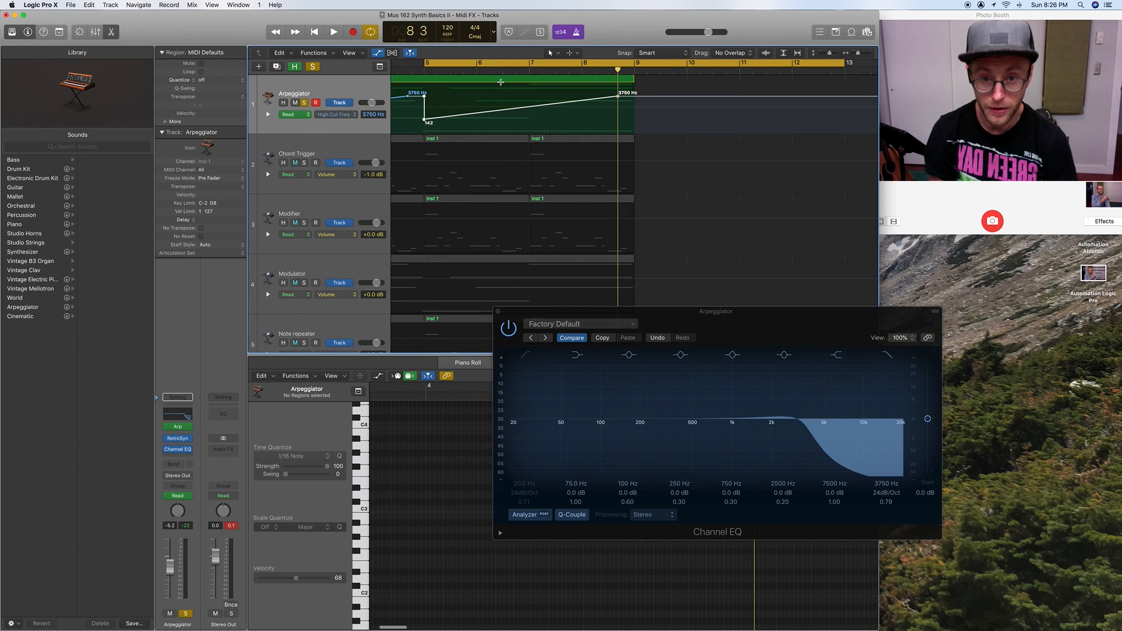
pyautogui.hscroll(-5, 521, 116)
# Step: Audition the pasted high cut sweep from bar 5, close the Channel EQ, and fit the whole arrangement in view
pyautogui.press('space')
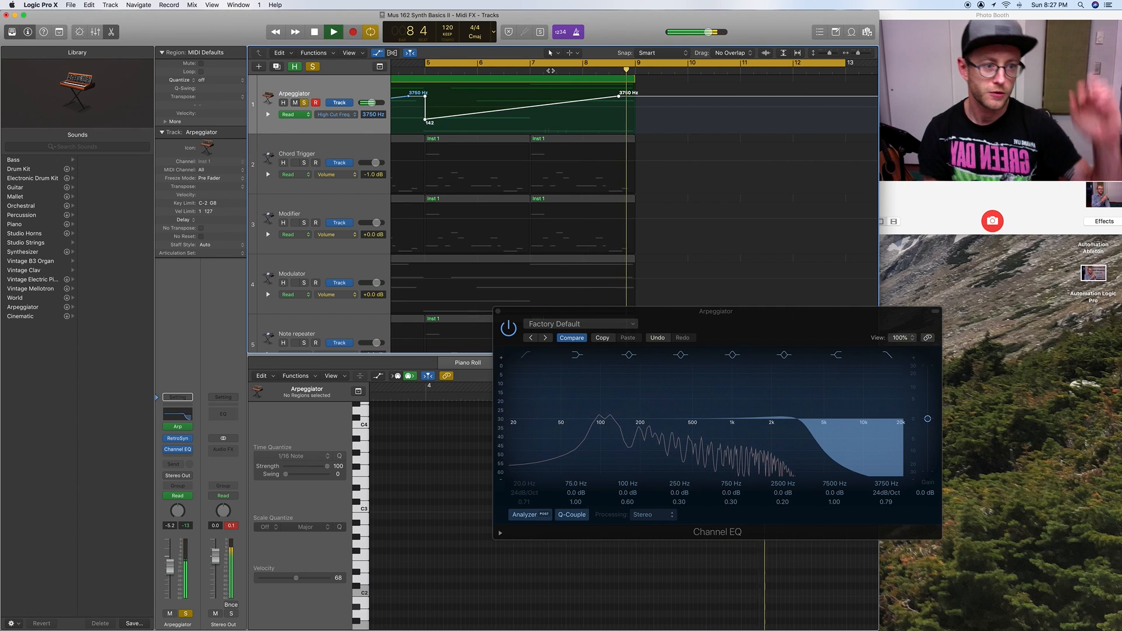
pyautogui.press('space')
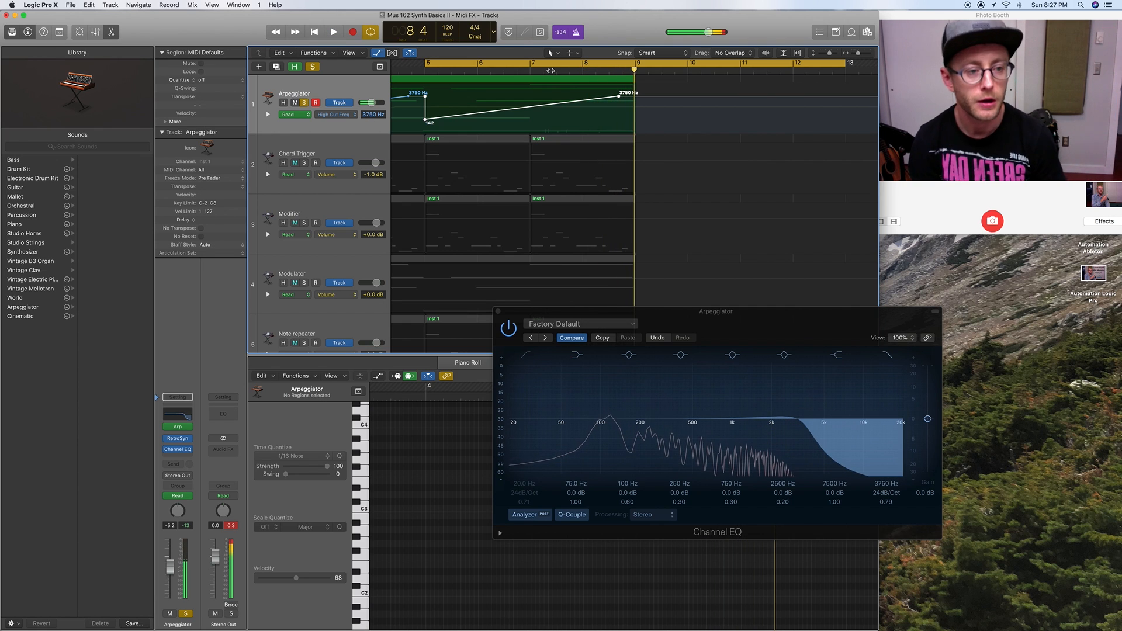
pyautogui.click(499, 313)
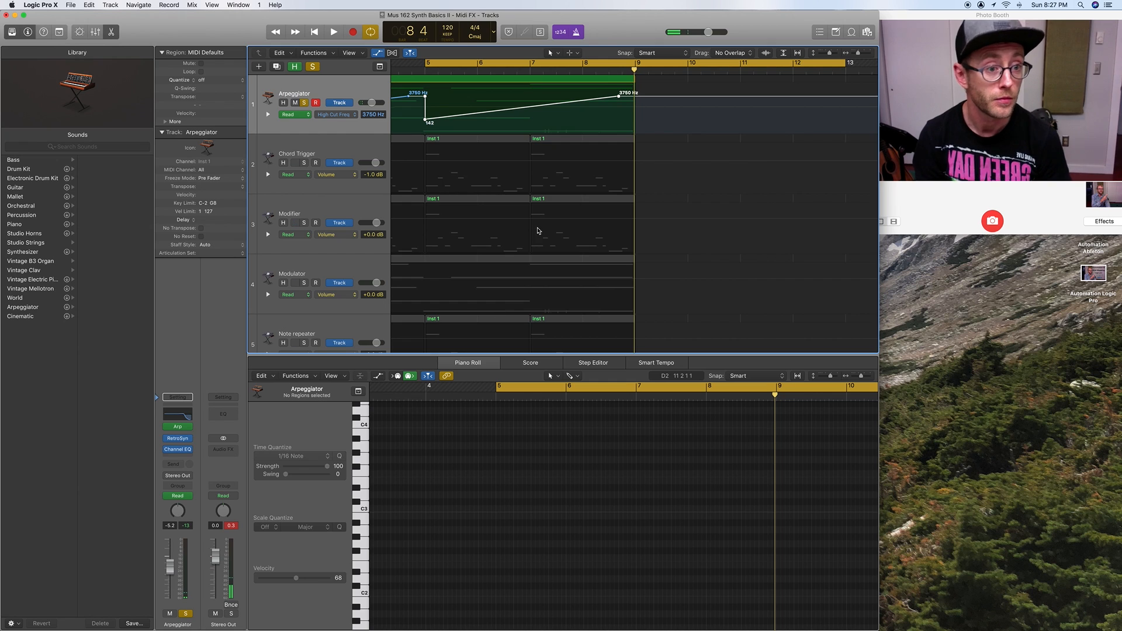
pyautogui.press('z')
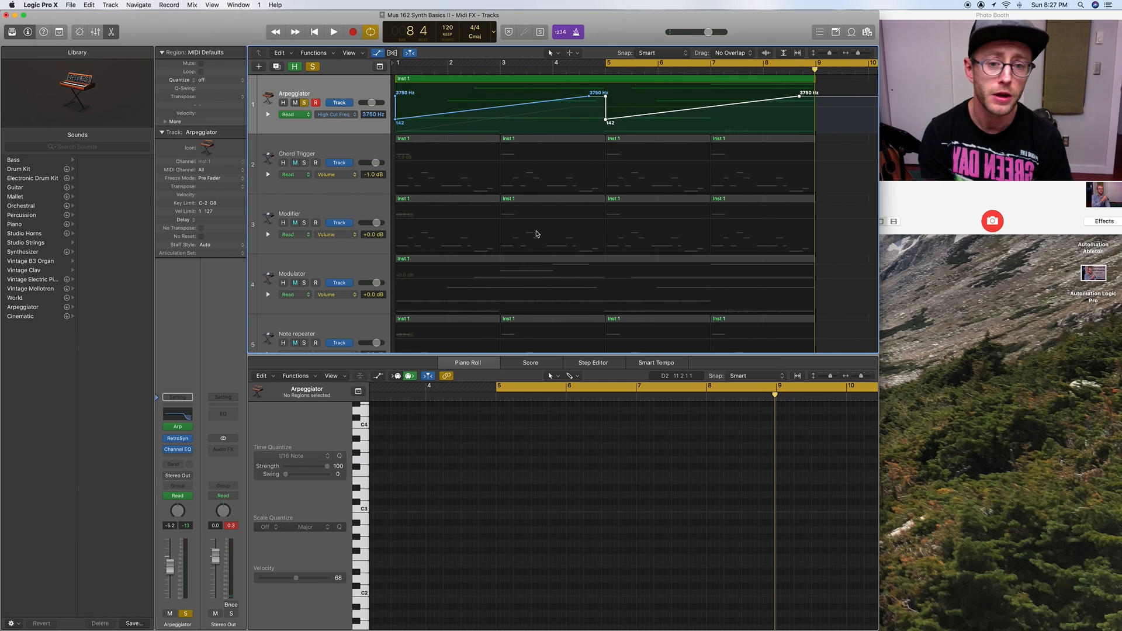
# Step: Examine the automatable parameters of the Arpeggiator MIDI effect without choosing one
pyautogui.click(349, 116)
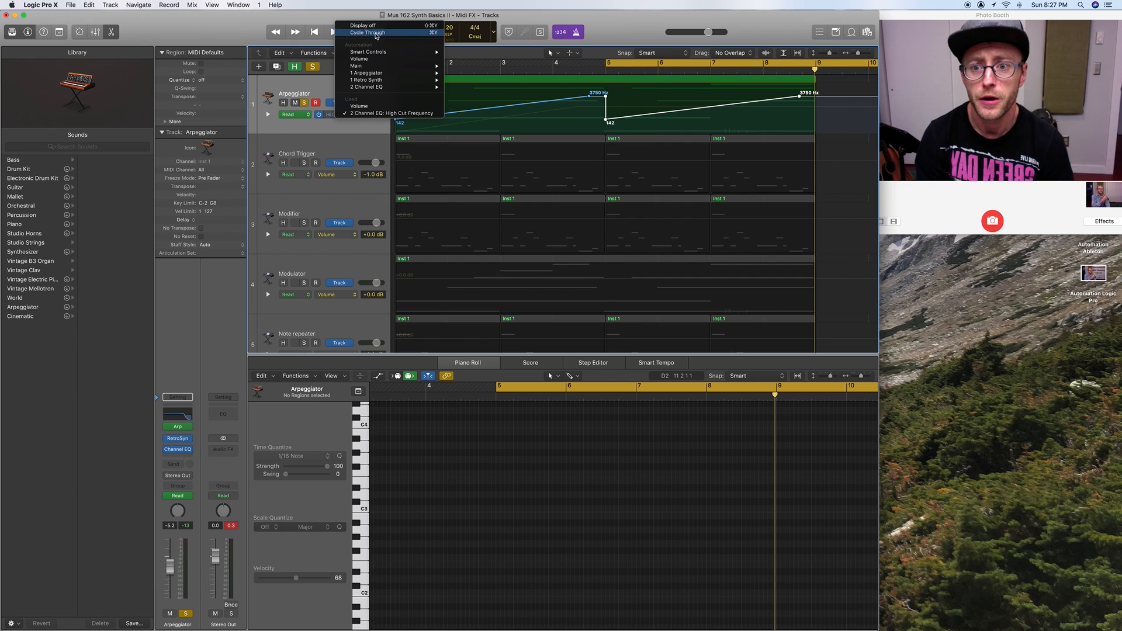
pyautogui.moveTo(376, 74)
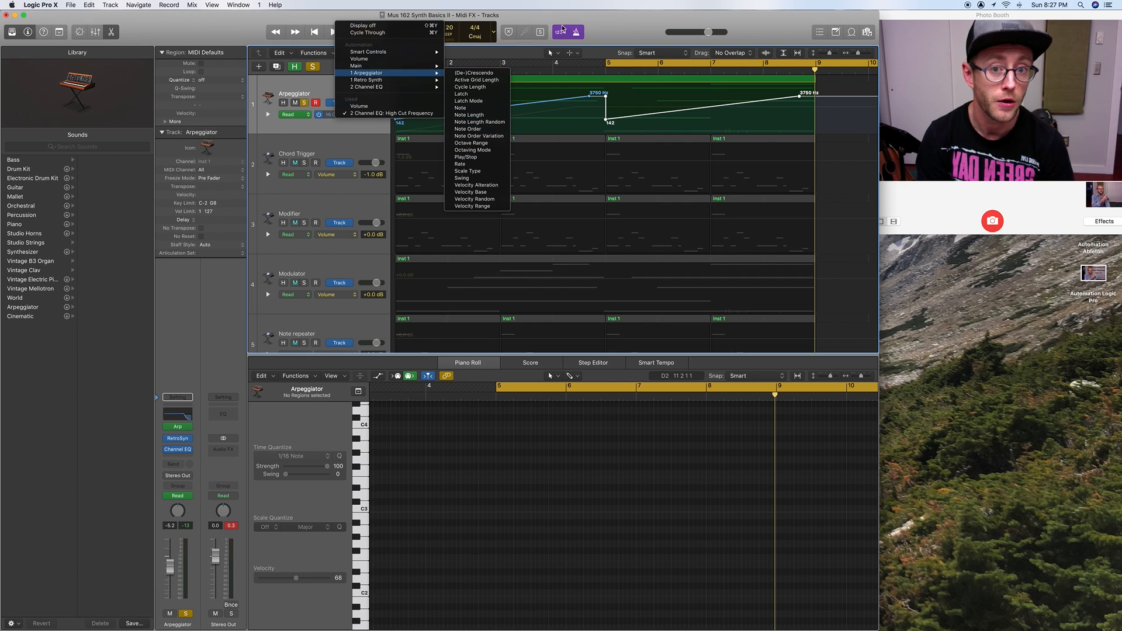
pyautogui.click(564, 28)
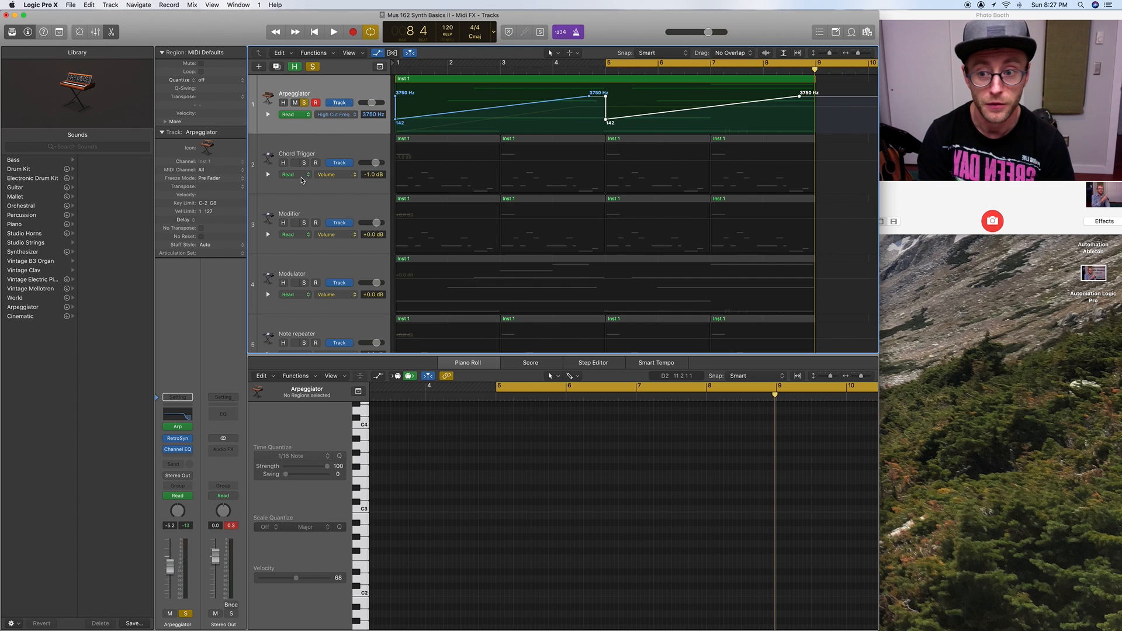
# Step: Reopen the Channel EQ, set its high cut to 7100 Hz with a Q of 0.67, and close it
pyautogui.click(178, 415)
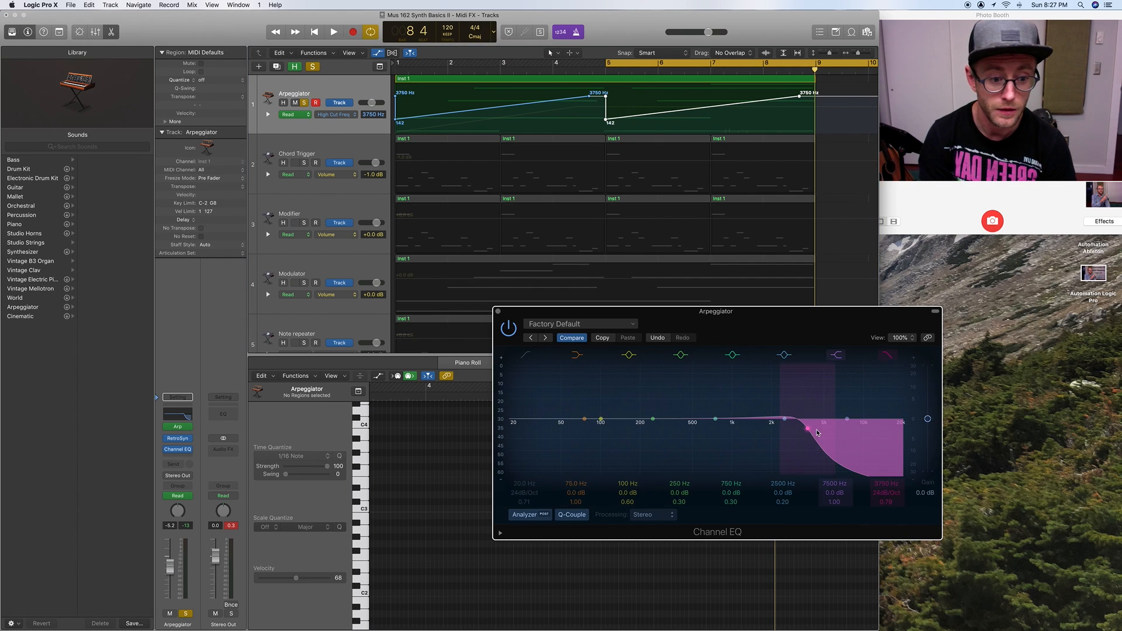
pyautogui.moveTo(806, 431); pyautogui.dragTo(846, 434)
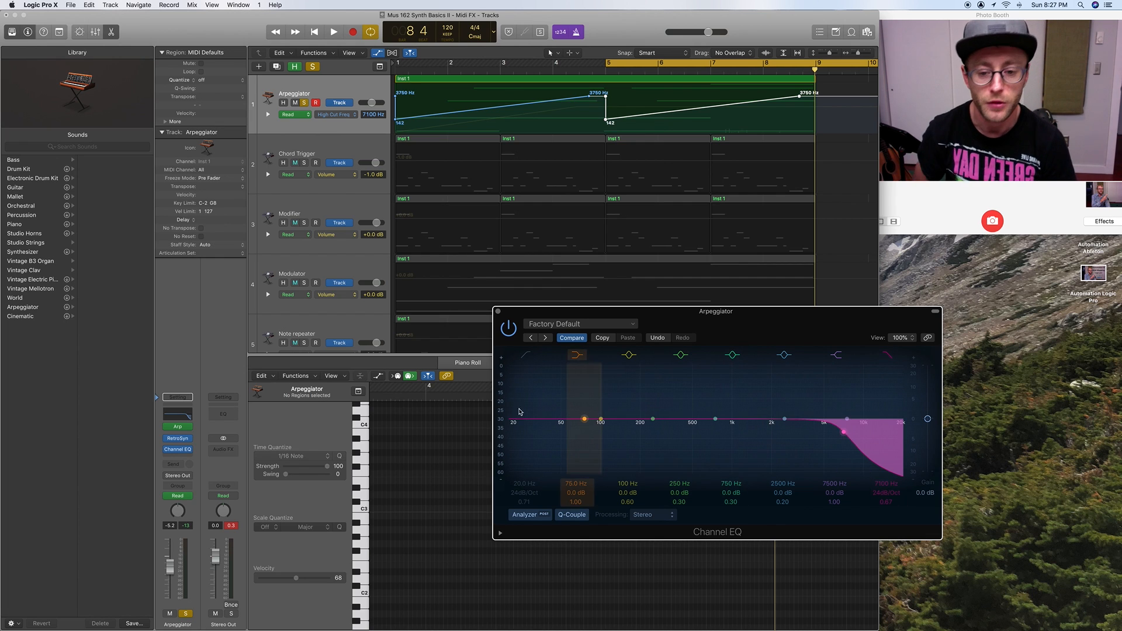
pyautogui.click(498, 311)
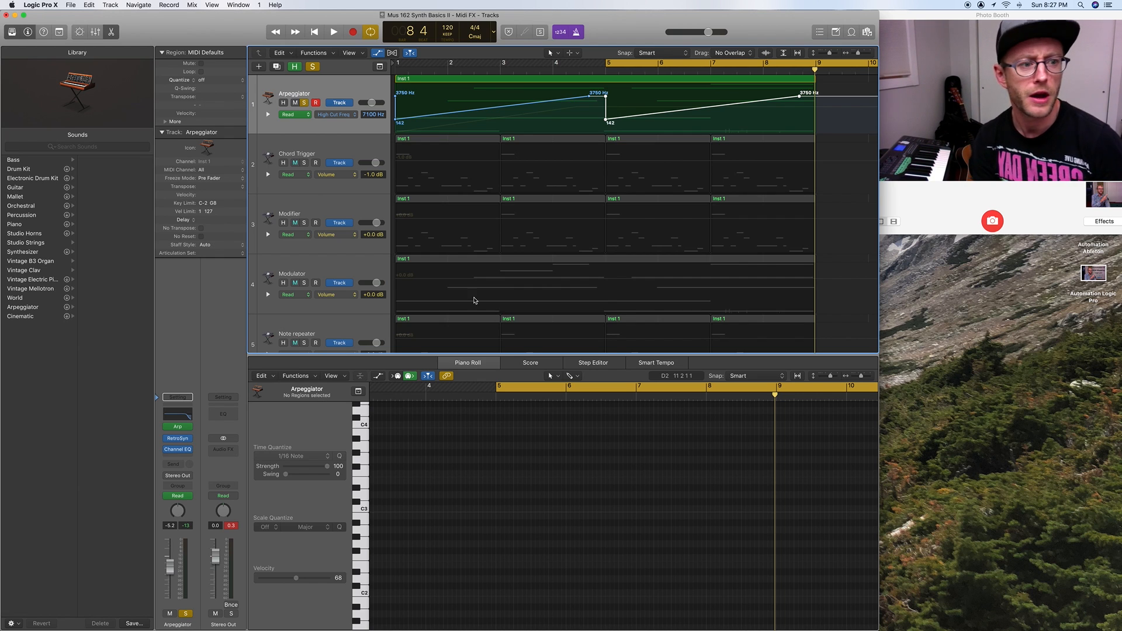
# Step: Check the Arpeggiator track's automation parameter choices and hide the automation view for all tracks
pyautogui.click(333, 114)
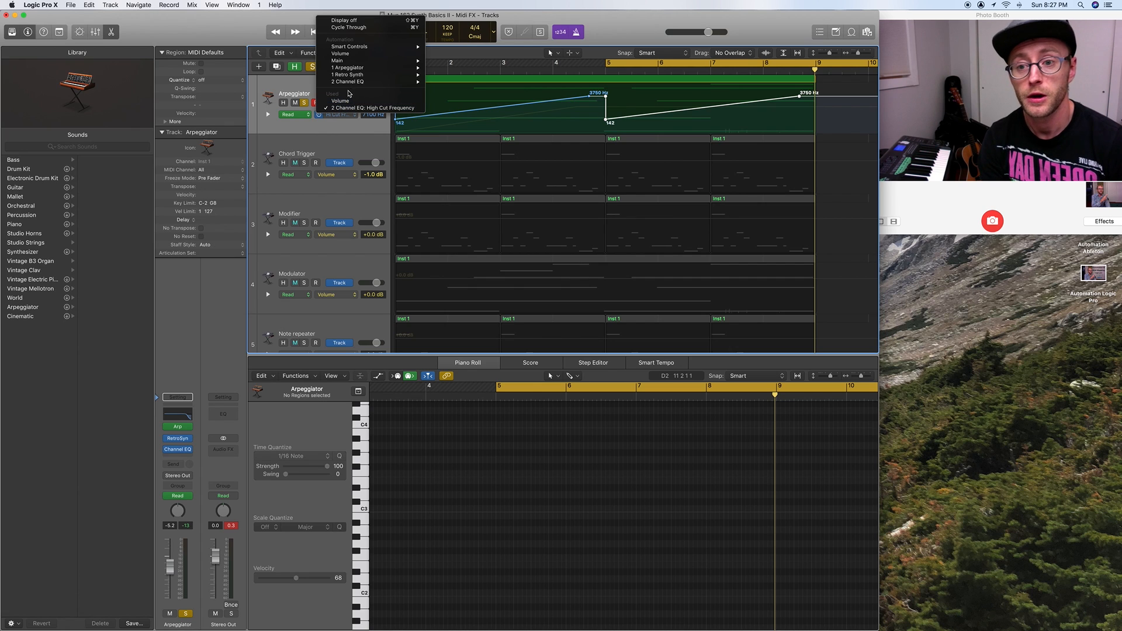
pyautogui.click(258, 29)
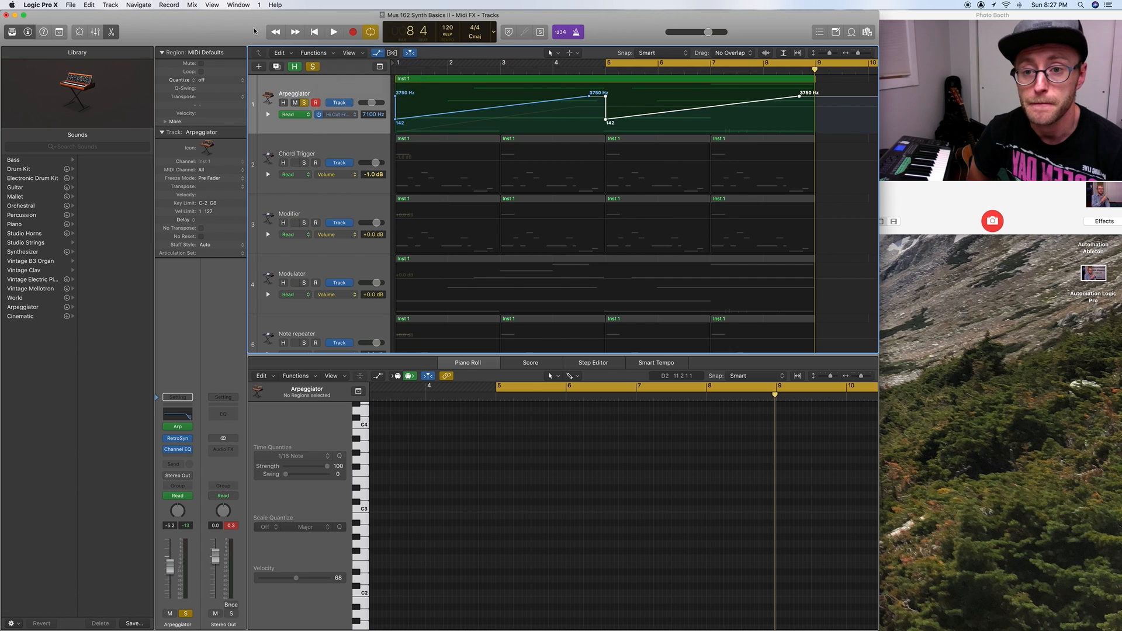
pyautogui.click(377, 52)
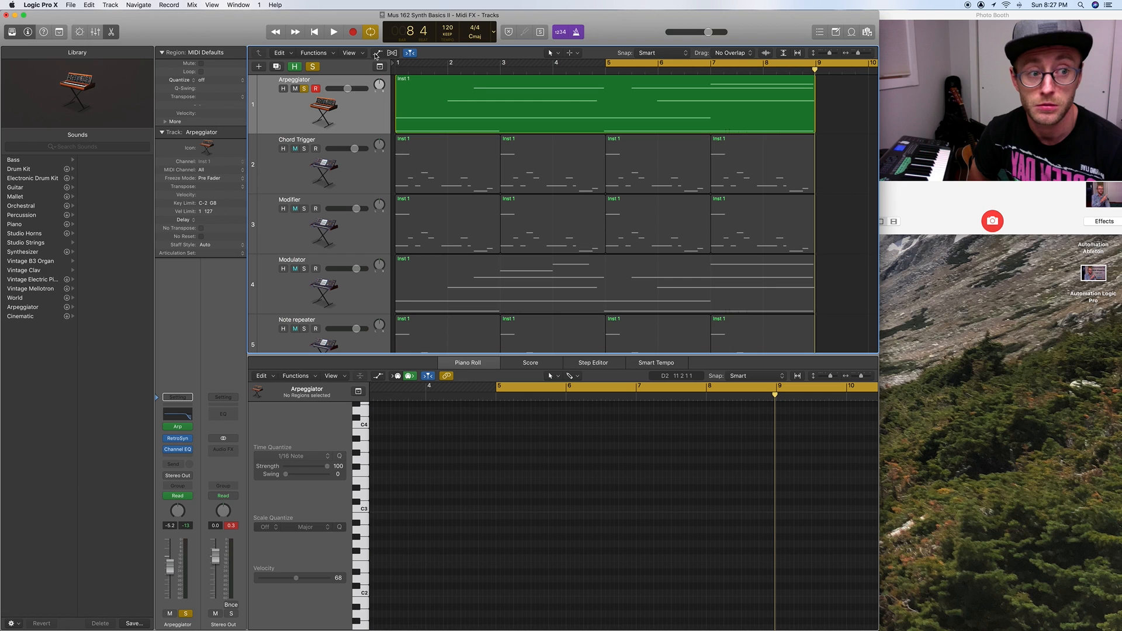
pyautogui.click(377, 53)
pyautogui.click(377, 52)
pyautogui.click(377, 53)
pyautogui.click(377, 53)
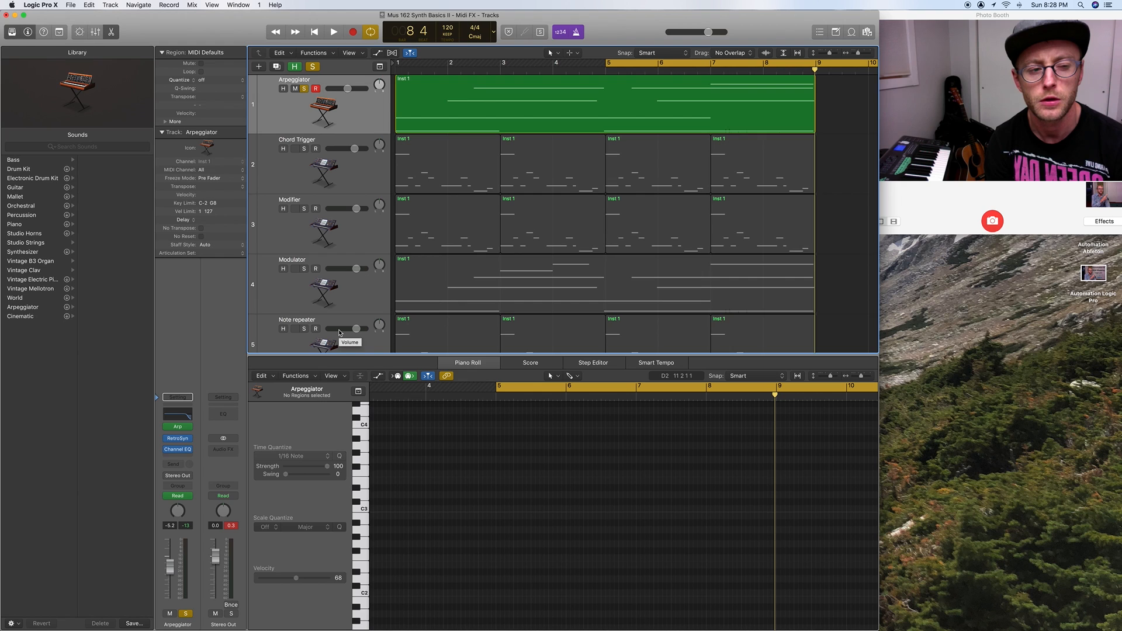
# Step: Insert a Modifier after the track's Arpeggiator MIDI effect and use Learn MIDI to set its input event to 7 Volume
pyautogui.click(181, 433)
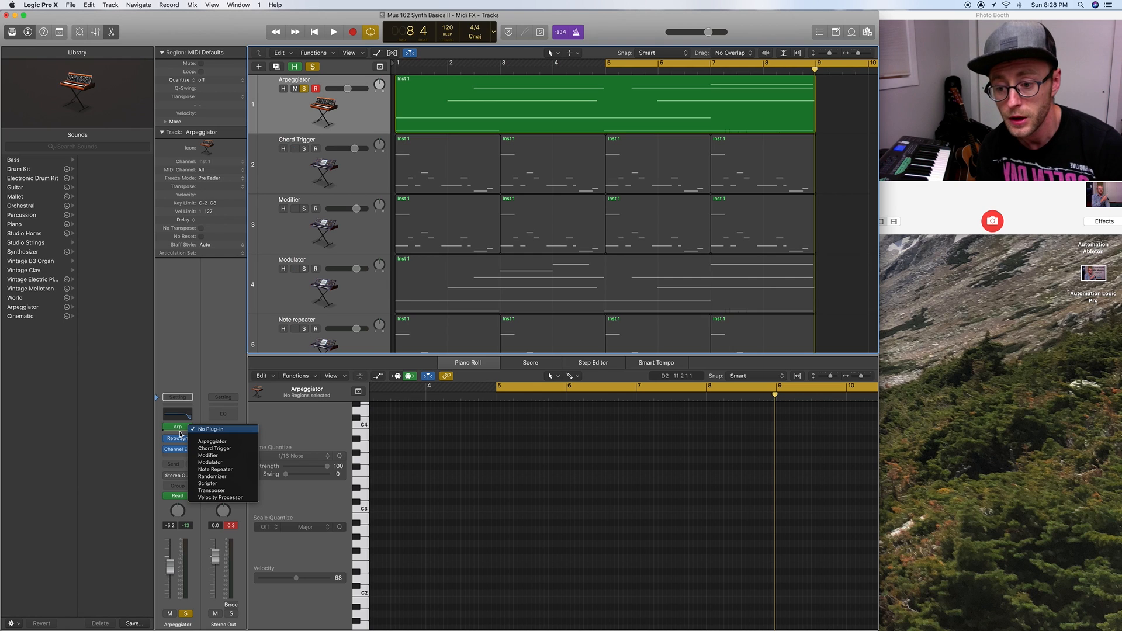
pyautogui.click(219, 457)
pyautogui.moveTo(180, 30); pyautogui.dragTo(706, 129)
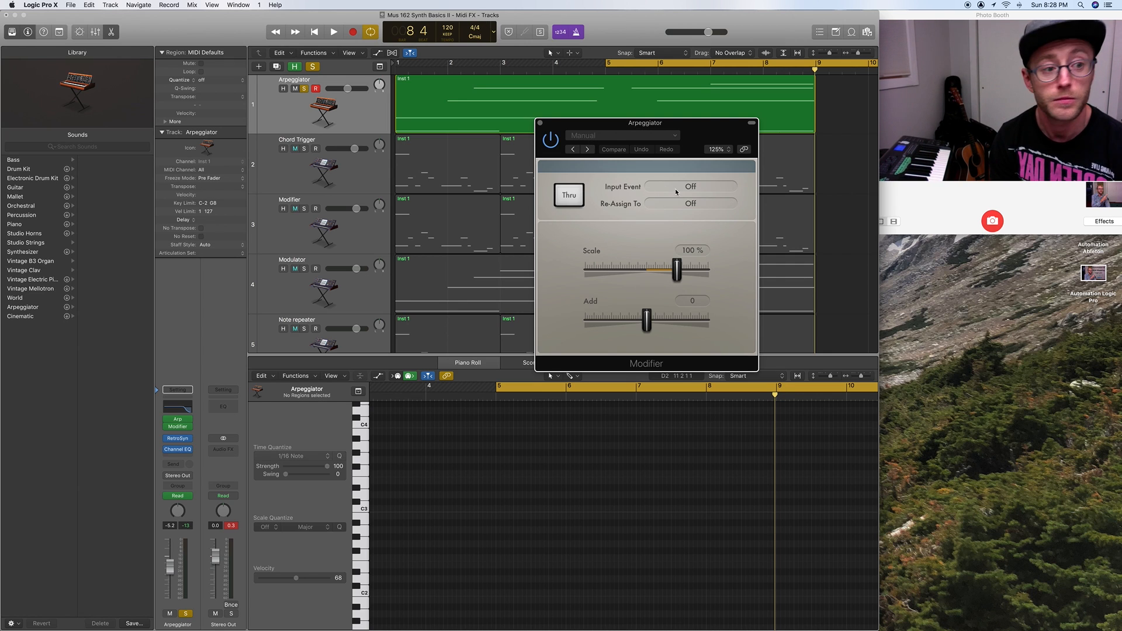
pyautogui.moveTo(632, 123); pyautogui.dragTo(595, 123)
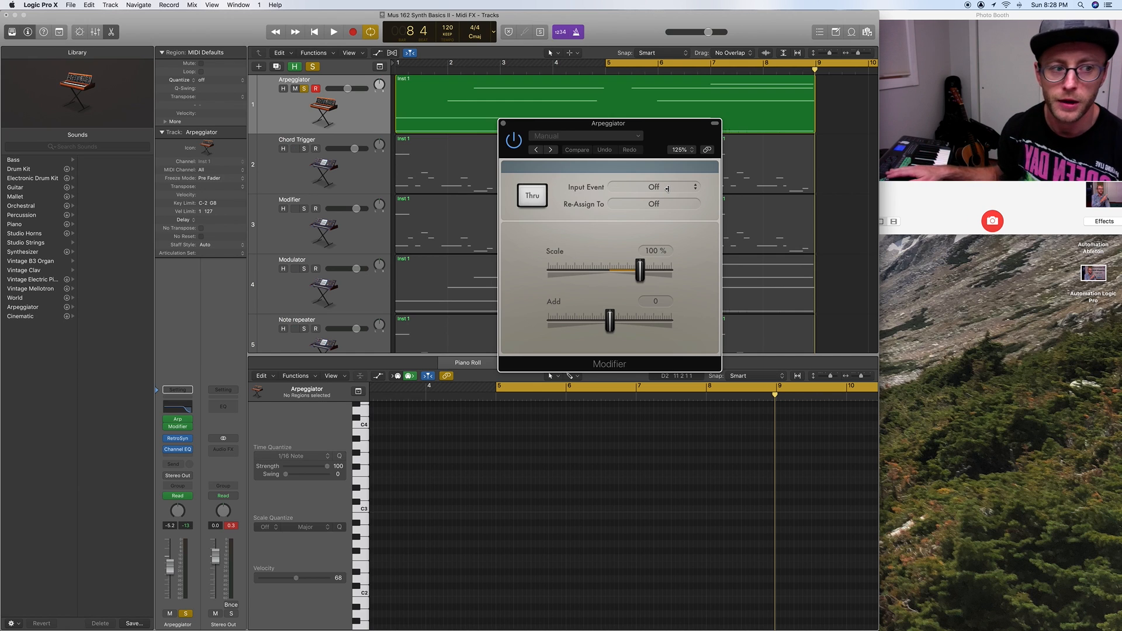
pyautogui.click(667, 188)
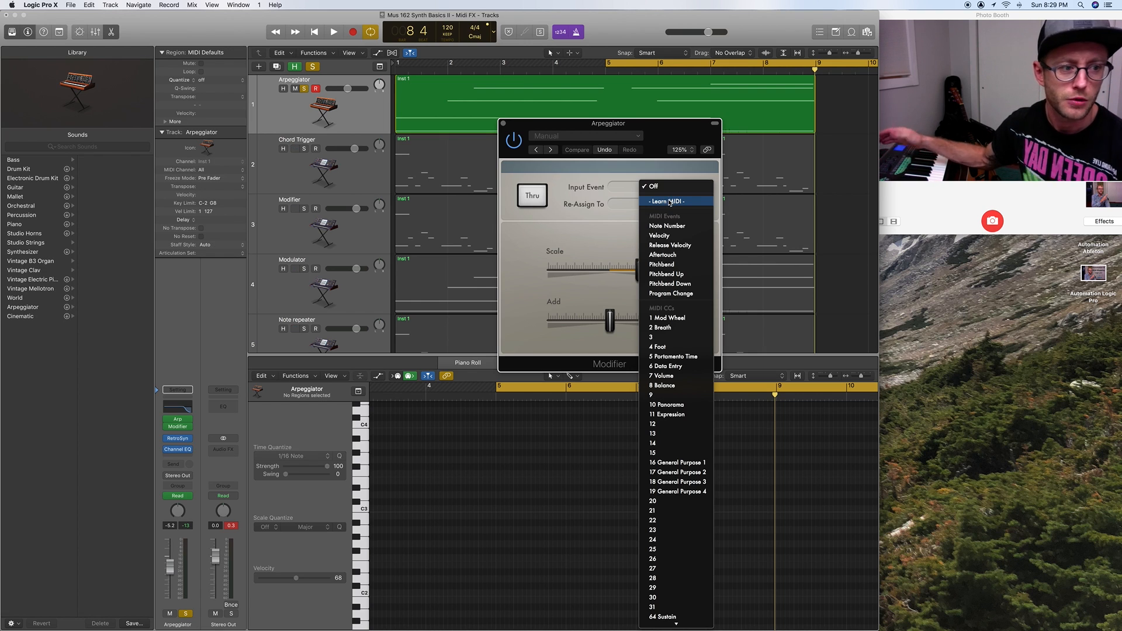
pyautogui.click(667, 201)
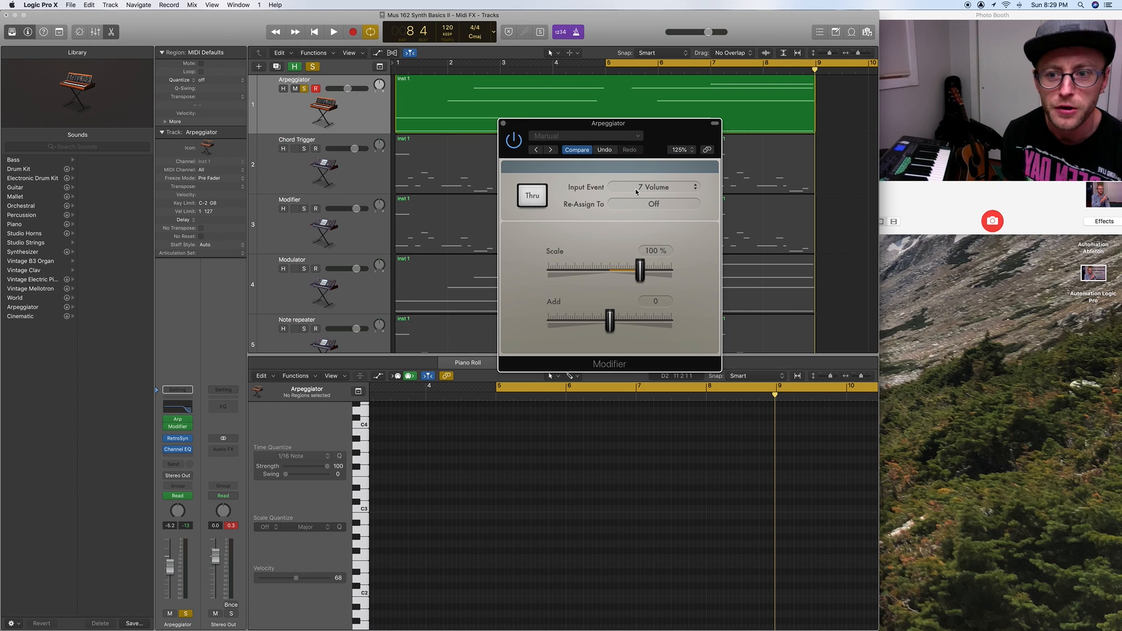
# Step: Reselect the Arpeggiator track, open its Channel EQ, and enable the low cut band at about 31 Hz
pyautogui.click(370, 169)
pyautogui.click(366, 106)
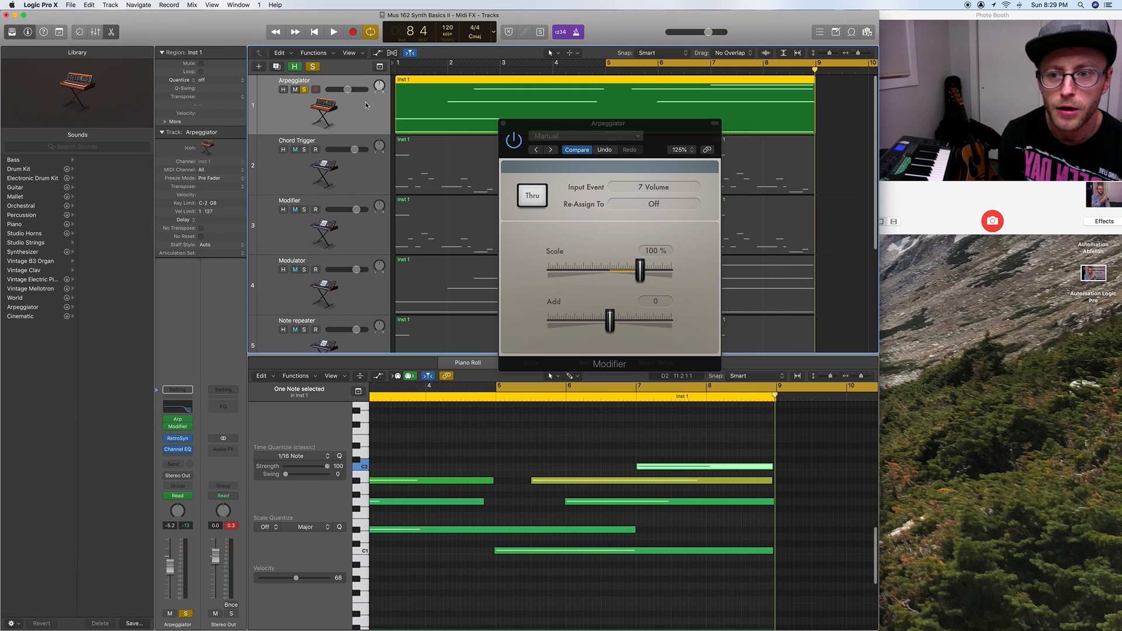
pyautogui.click(180, 411)
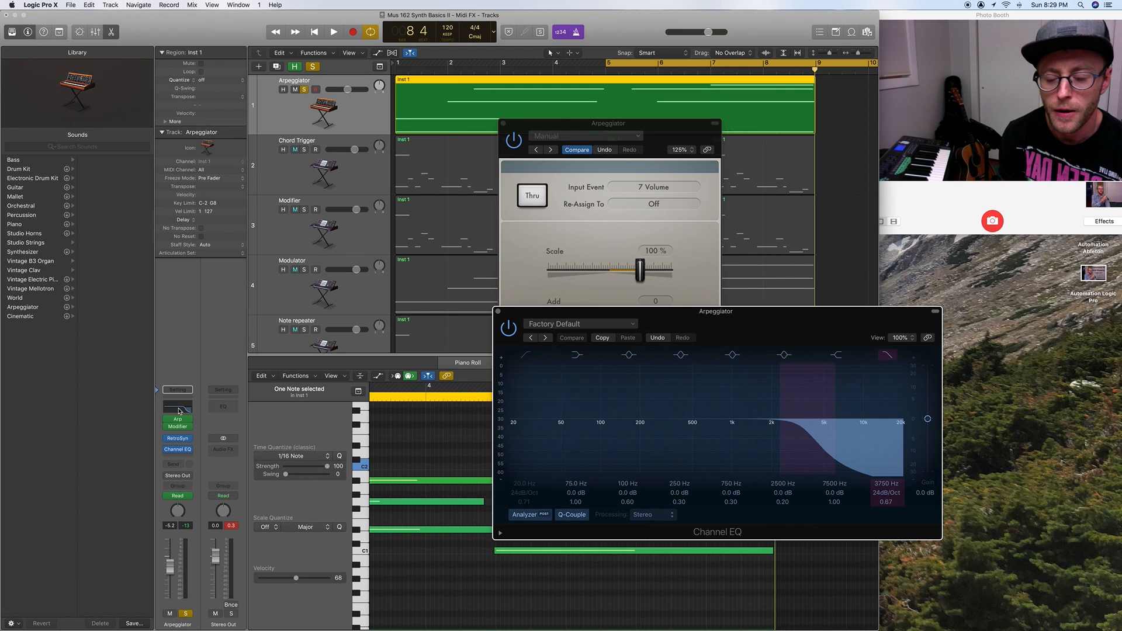
pyautogui.click(525, 355)
pyautogui.moveTo(514, 431); pyautogui.dragTo(537, 432)
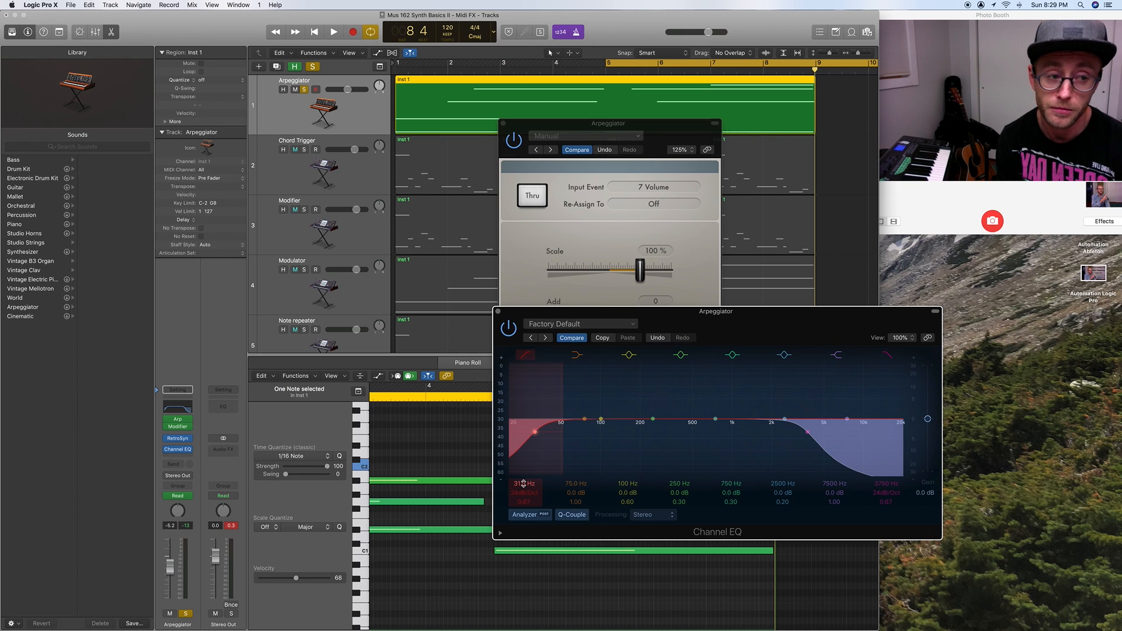
# Step: Re-assign the Modifier's output to the Channel EQ's Low Cut Frequency with Learn Plug-in Parameter, and close the Modifier
pyautogui.click(669, 134)
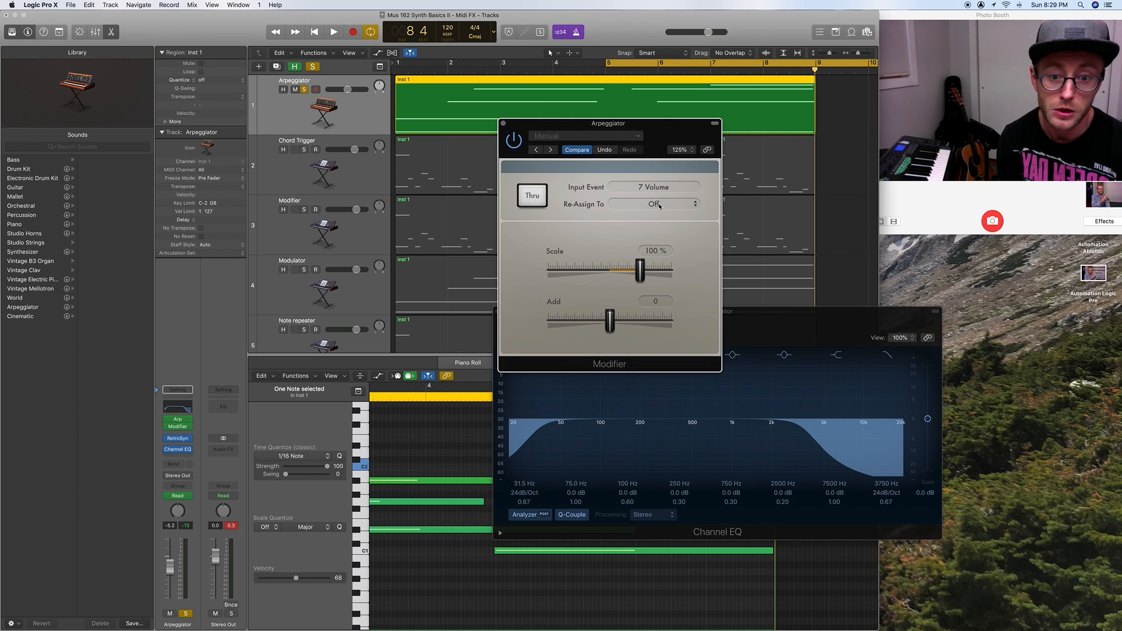
pyautogui.click(652, 205)
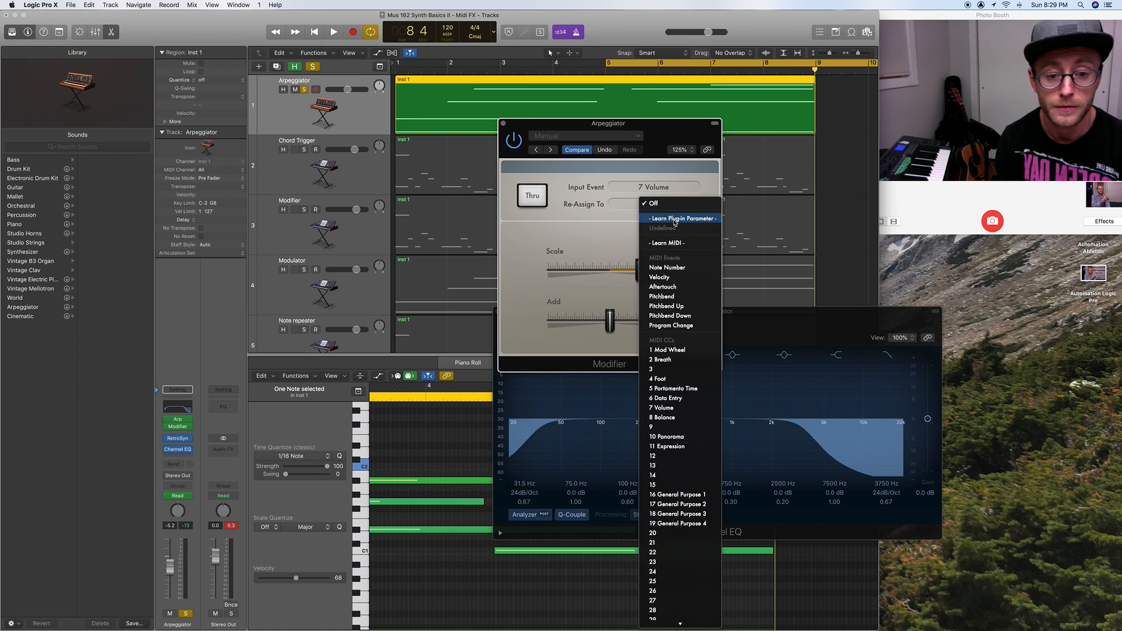
pyautogui.click(675, 220)
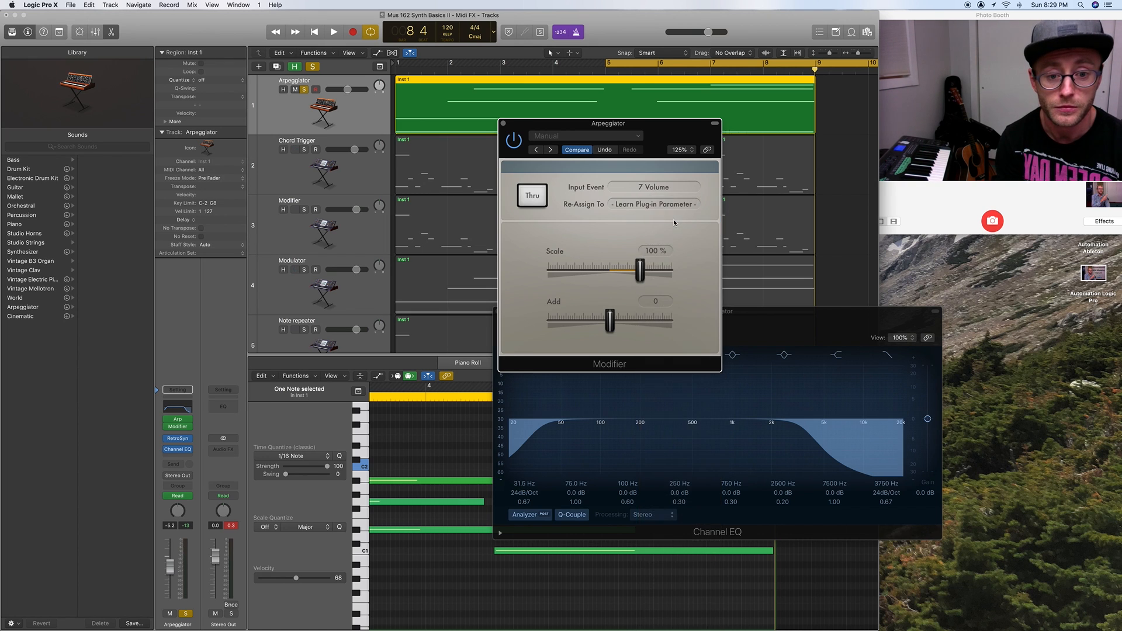
pyautogui.click(521, 484)
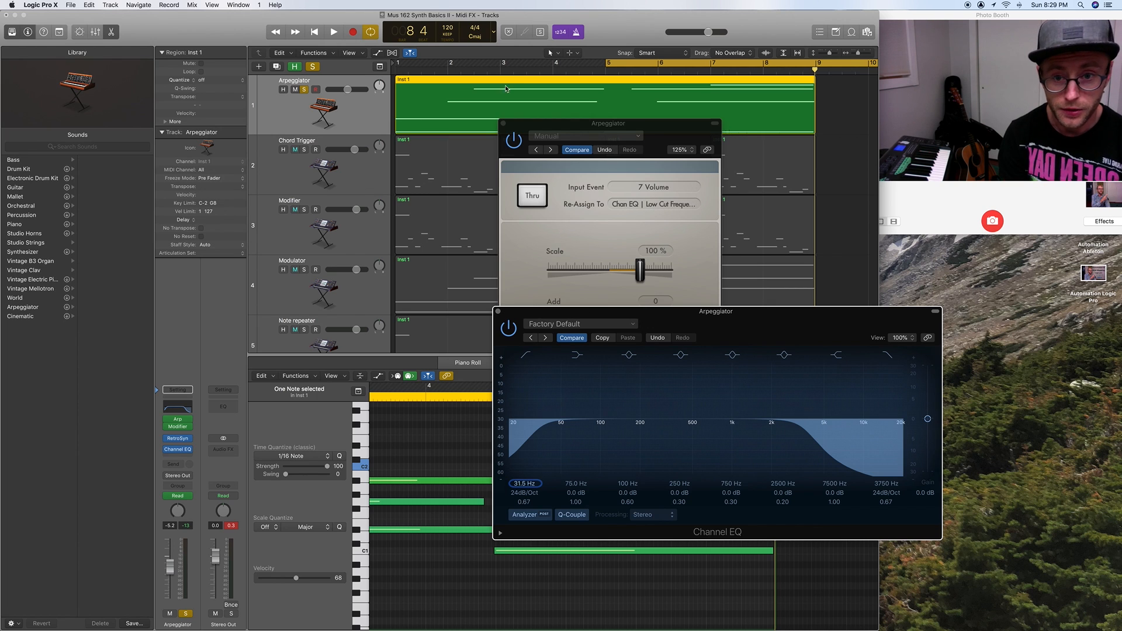
pyautogui.click(503, 124)
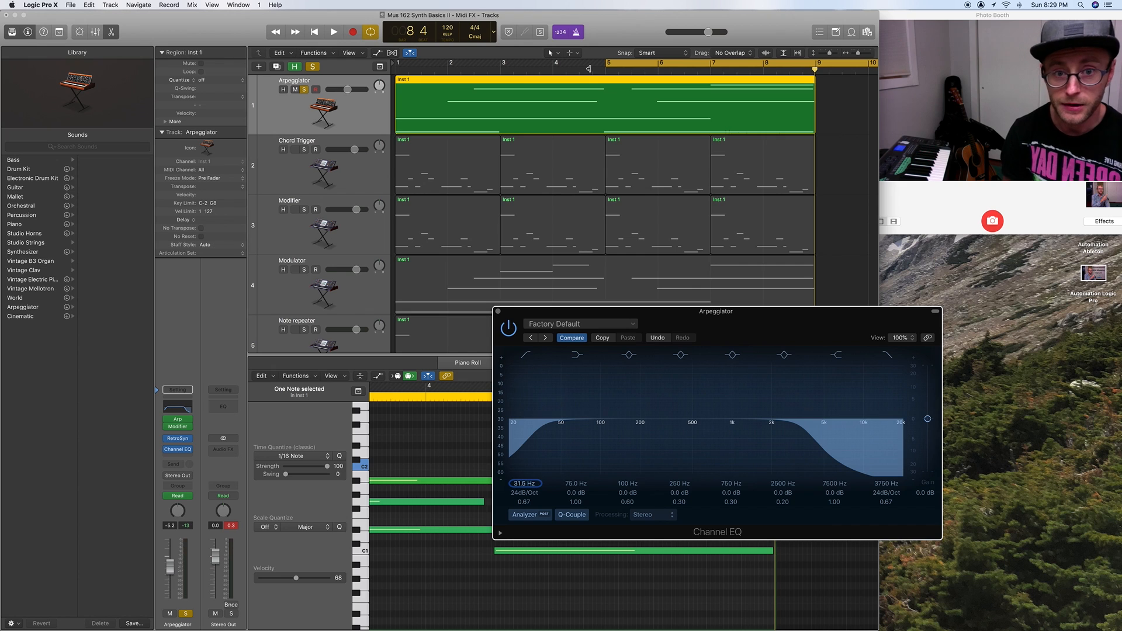
# Step: Play the project from bar 4 beat 4 to test the mapped low cut, and close the Channel EQ with the Score editor shown
pyautogui.click(593, 69)
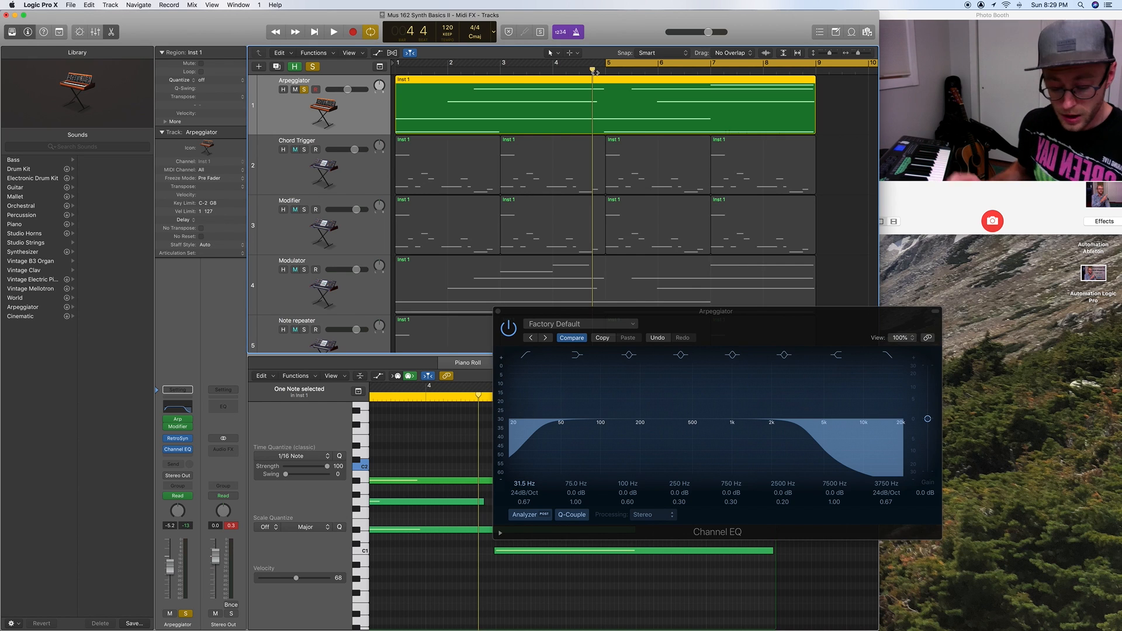
pyautogui.press('space')
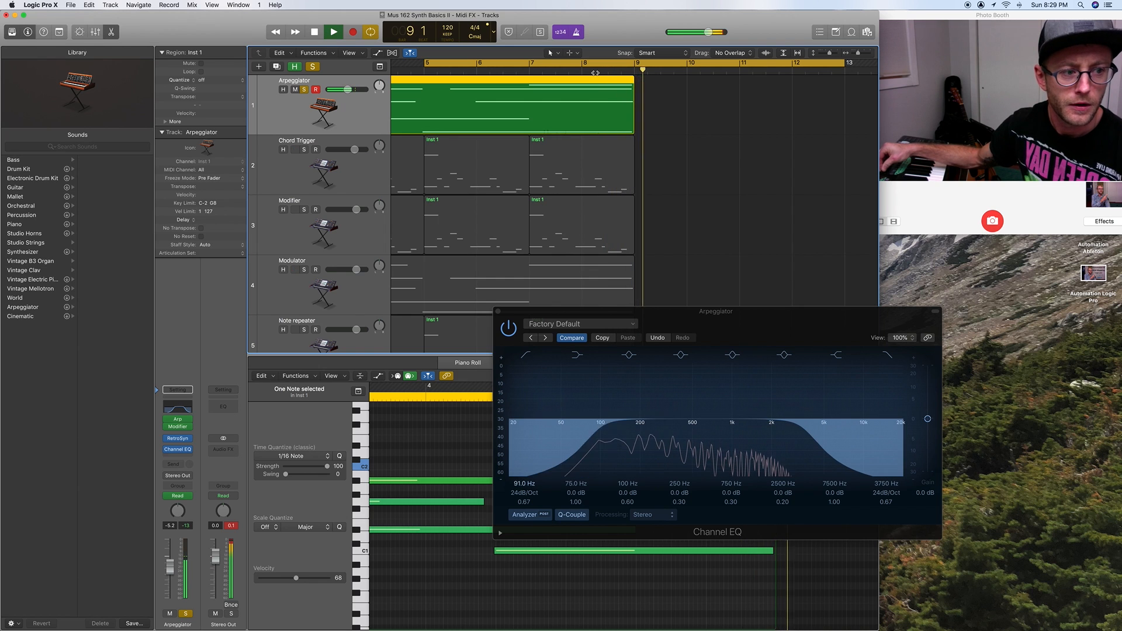
pyautogui.press('n')
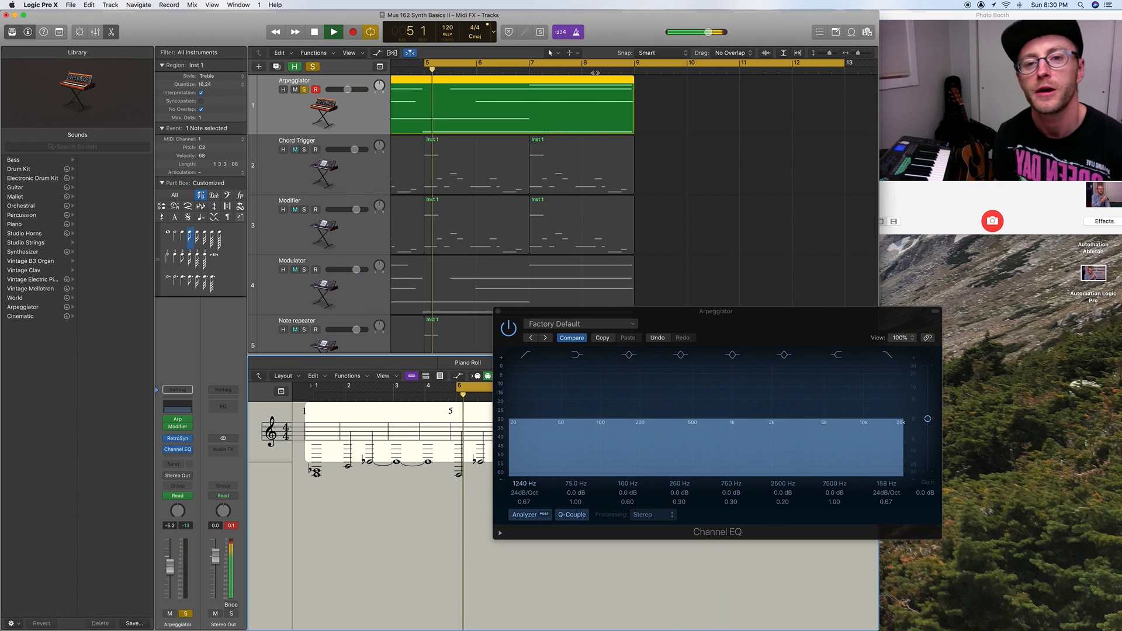
pyautogui.click(498, 312)
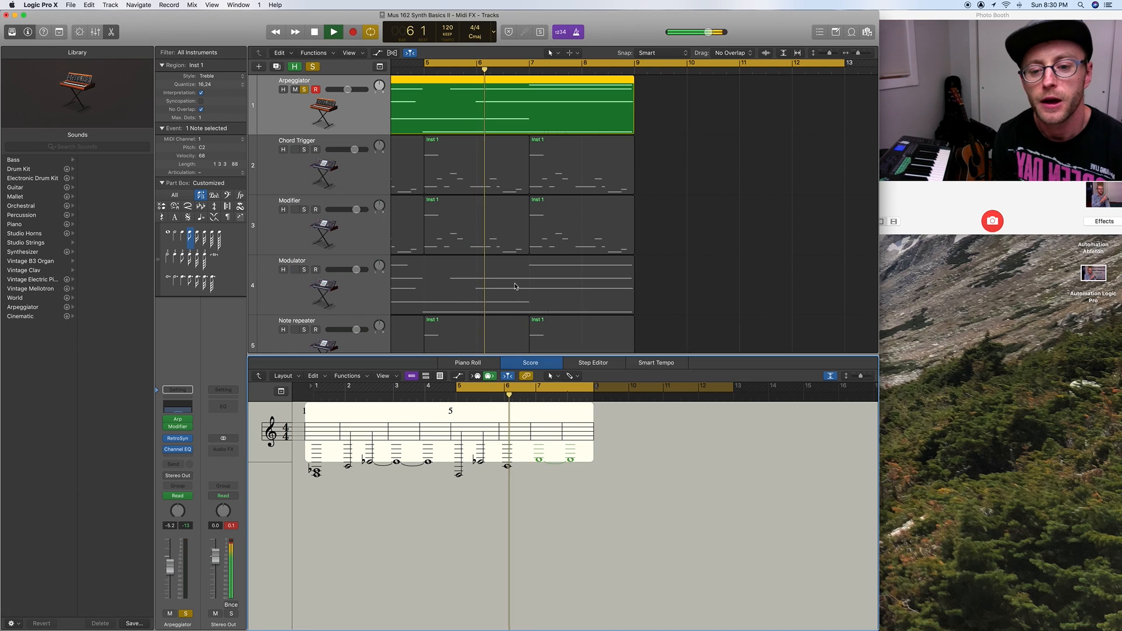
pyautogui.press('space')
# Step: Turn off cycle mode and delete the Arpeggiator track's region without erasing its automation data
pyautogui.click(651, 65)
pyautogui.press('Delete')
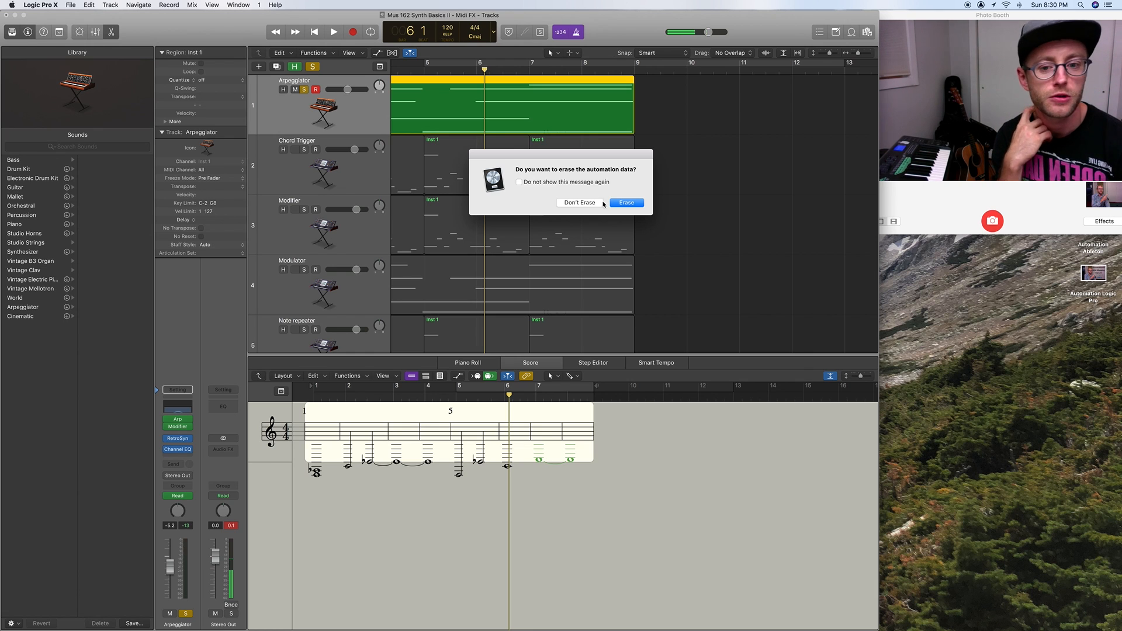
pyautogui.click(592, 204)
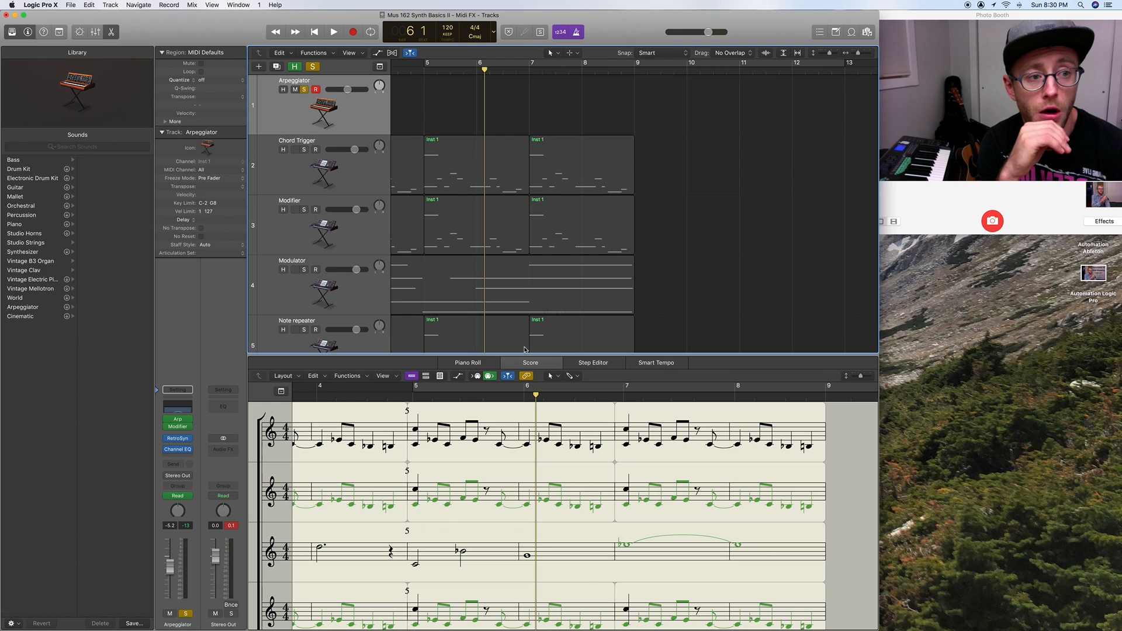
# Step: Switch to Photo Booth, enlarge its window to fill most of the screen, and centre it over the project
pyautogui.moveTo(929, 15); pyautogui.dragTo(385, 16)
pyautogui.moveTo(588, 233); pyautogui.dragTo(1119, 598)
pyautogui.moveTo(775, 27); pyautogui.dragTo(652, 4)
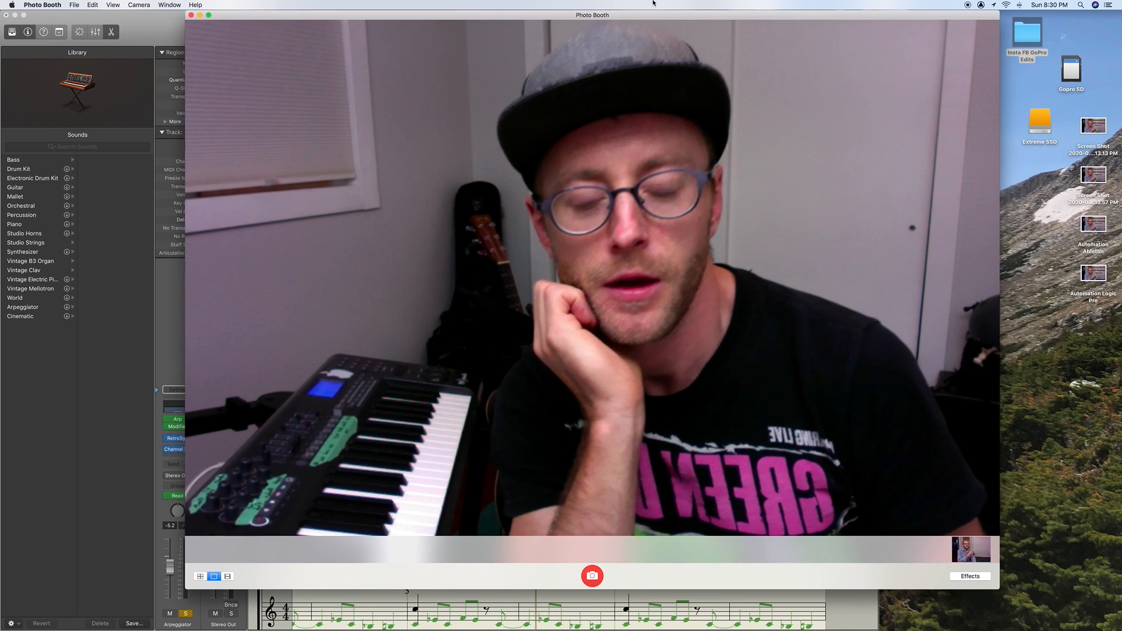